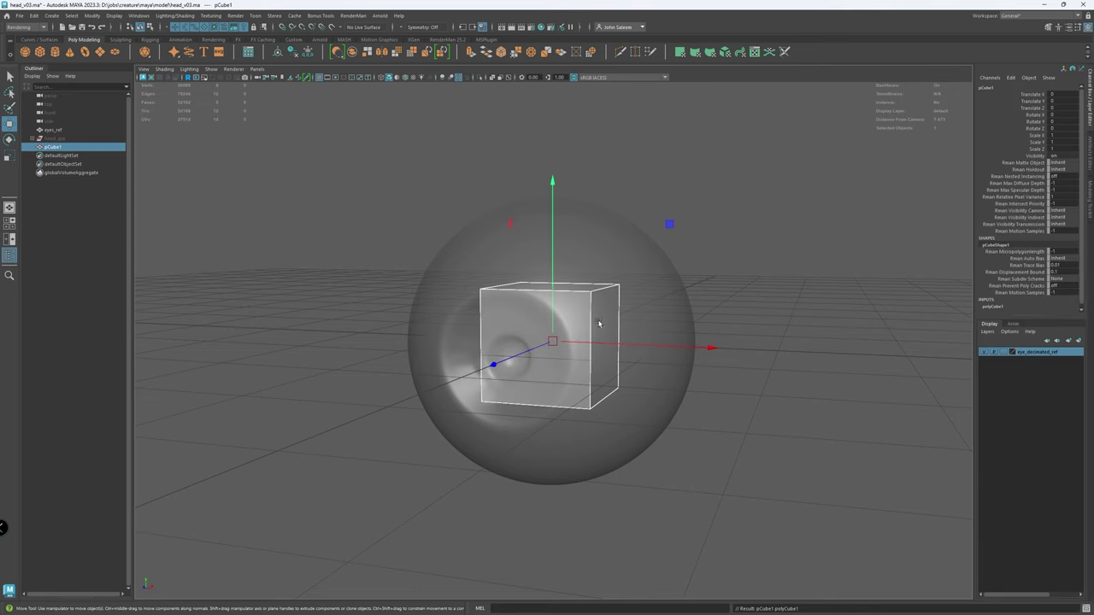
Step: Scale the cube uniformly to 3 on X, Y and Z
{"action": "scroll", "coordinate": [574, 311], "scroll_direction": "down", "scroll_amount": 3}
{"action": "left_click_drag", "start_coordinate": [600, 322], "coordinate": [644, 356], "text": "alt"}
{"action": "scroll", "coordinate": [549, 341], "scroll_direction": "up", "scroll_amount": 3}
{"action": "key", "text": "r"}
{"action": "type", "text": "3"}
{"action": "key", "text": "Return"}
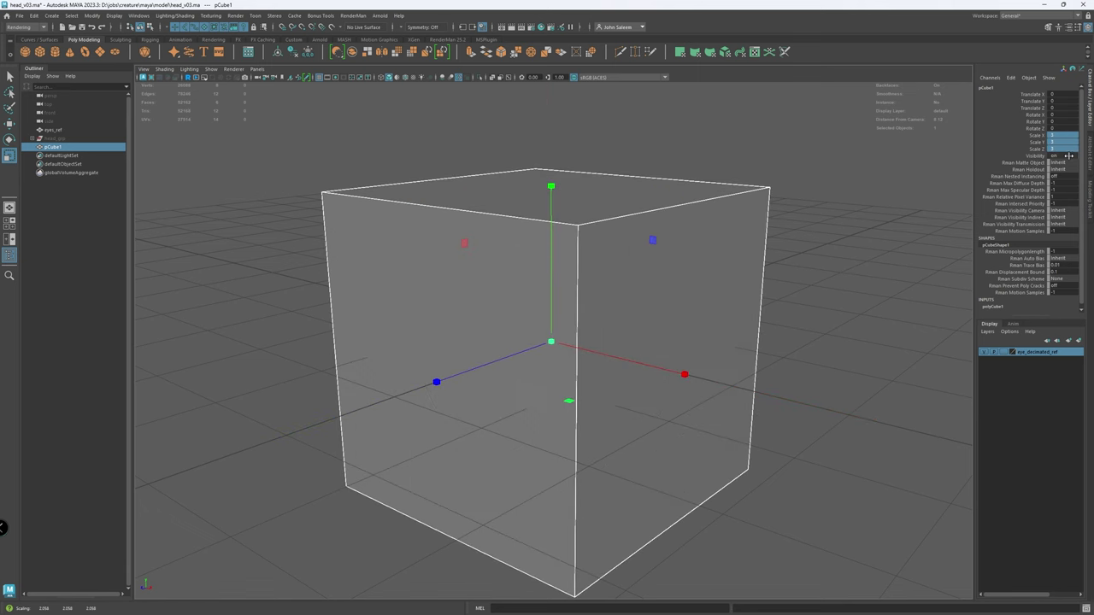
Step: Smooth the cube into a dense, rounded ball
{"action": "left_click", "coordinate": [736, 260]}
{"action": "left_click", "coordinate": [688, 256]}
{"action": "right_click_drag", "start_coordinate": [668, 303], "coordinate": [796, 191], "text": "shift"}
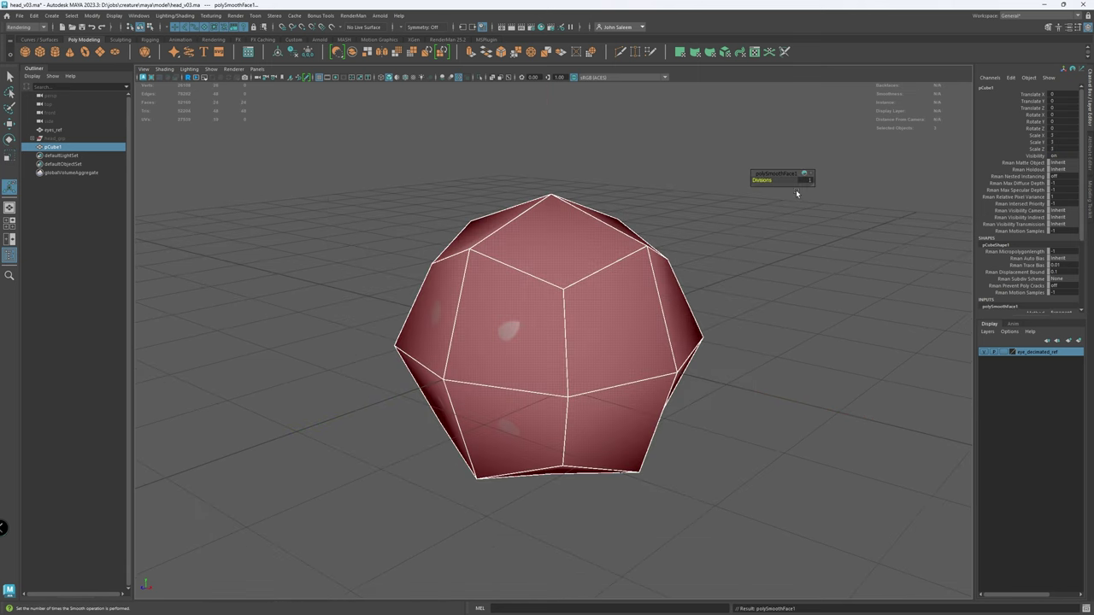
{"action": "key", "text": "Return"}
{"action": "left_click", "coordinate": [740, 281]}
{"action": "left_click_drag", "start_coordinate": [742, 291], "coordinate": [709, 287], "text": "alt"}
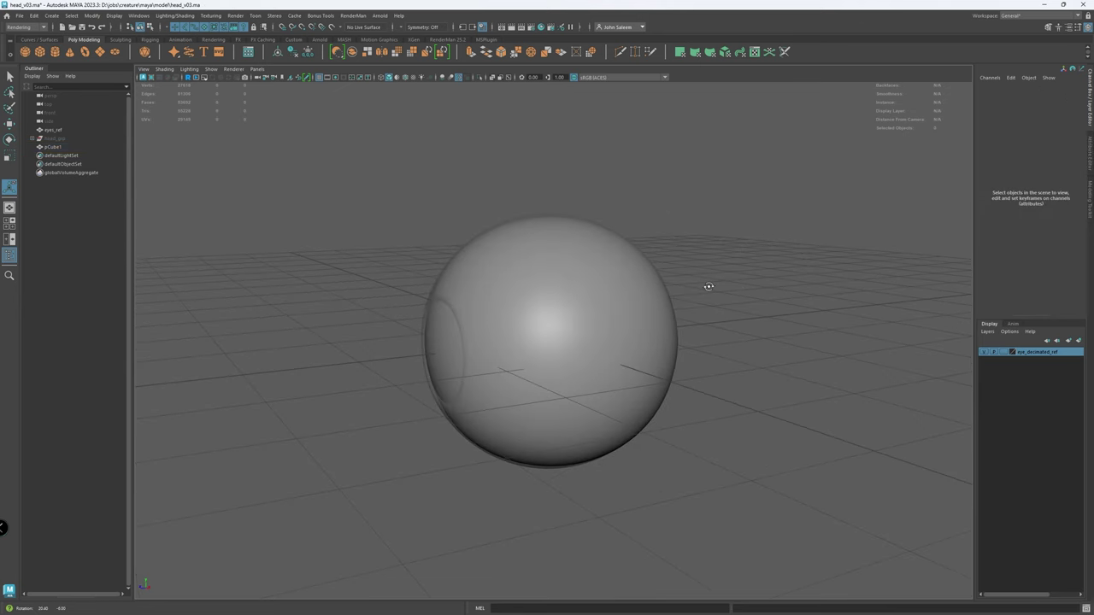
Step: Cycle the eye_decimated_ref layer's display type and apply a Sculpt deformer to the smoothed cube
{"action": "left_click", "coordinate": [1003, 352]}
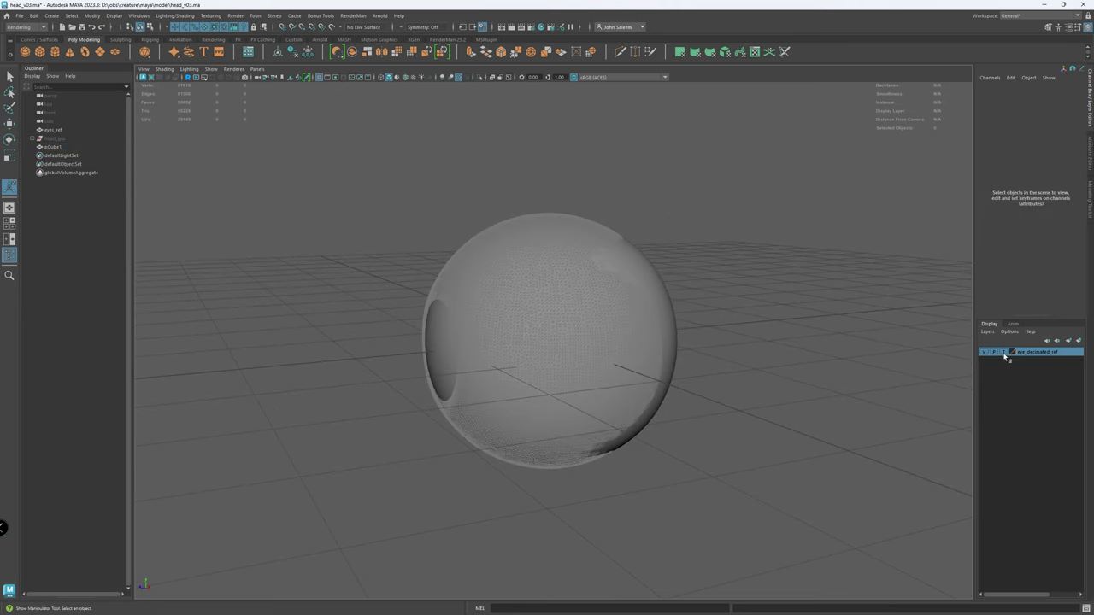
{"action": "left_click", "coordinate": [1003, 352]}
{"action": "left_click", "coordinate": [628, 312]}
{"action": "key", "text": "space"}
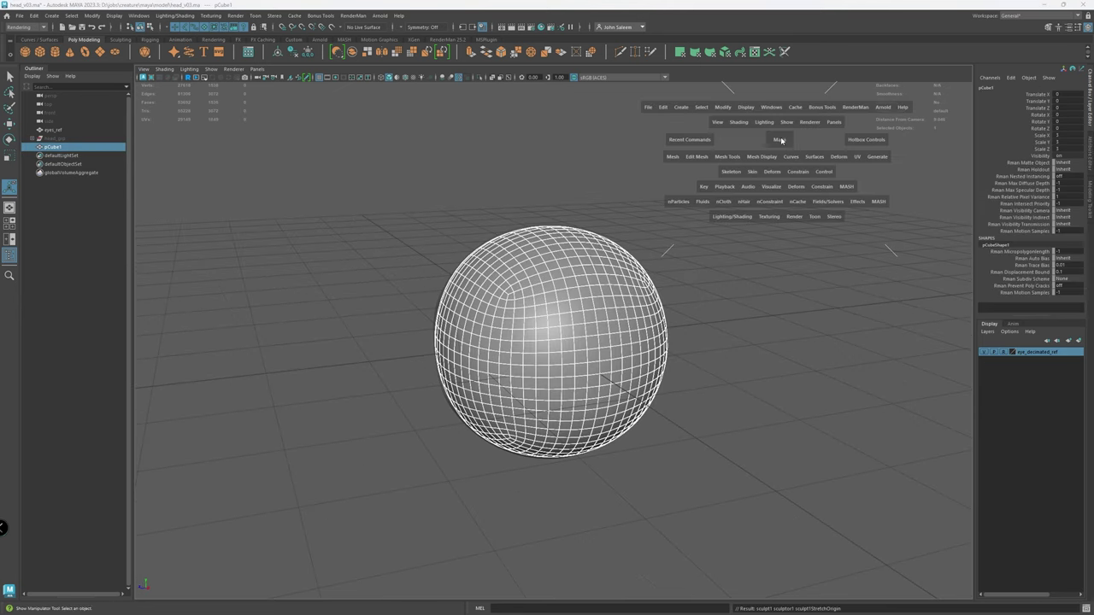
{"action": "left_click", "coordinate": [774, 172]}
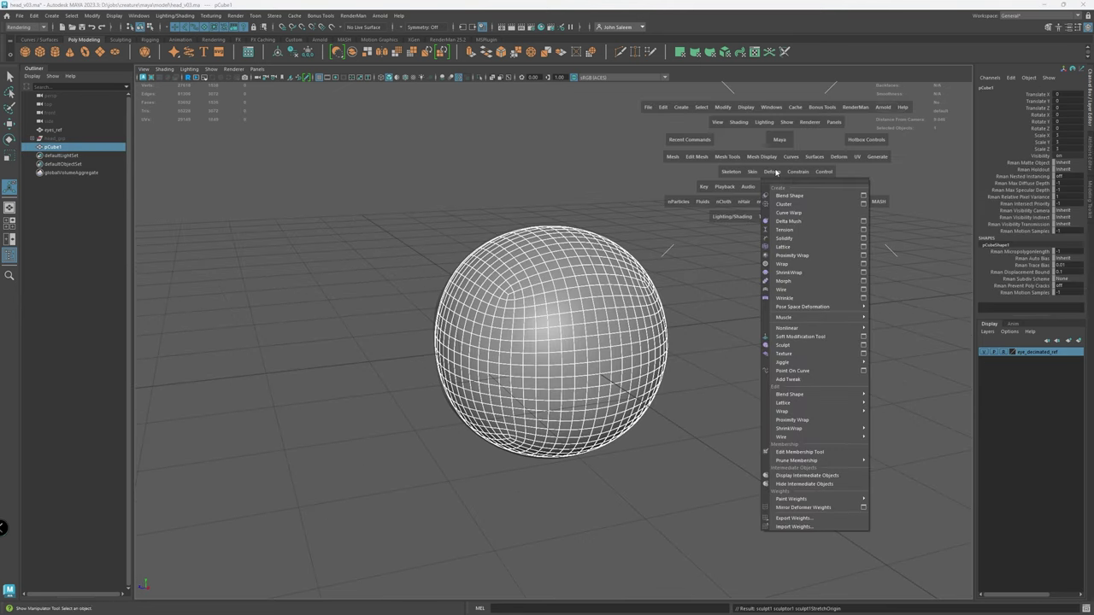
{"action": "left_click", "coordinate": [784, 345]}
Step: Scale the sculptor to round the mesh to the eye reference's size, and delete the mesh's history
{"action": "key", "text": "4"}
{"action": "left_click_drag", "start_coordinate": [628, 298], "coordinate": [506, 222], "text": "alt"}
{"action": "right_click_drag", "start_coordinate": [506, 223], "coordinate": [606, 288], "text": "alt"}
{"action": "left_click_drag", "start_coordinate": [606, 288], "coordinate": [556, 290], "text": "alt"}
{"action": "left_click", "coordinate": [61, 156]}
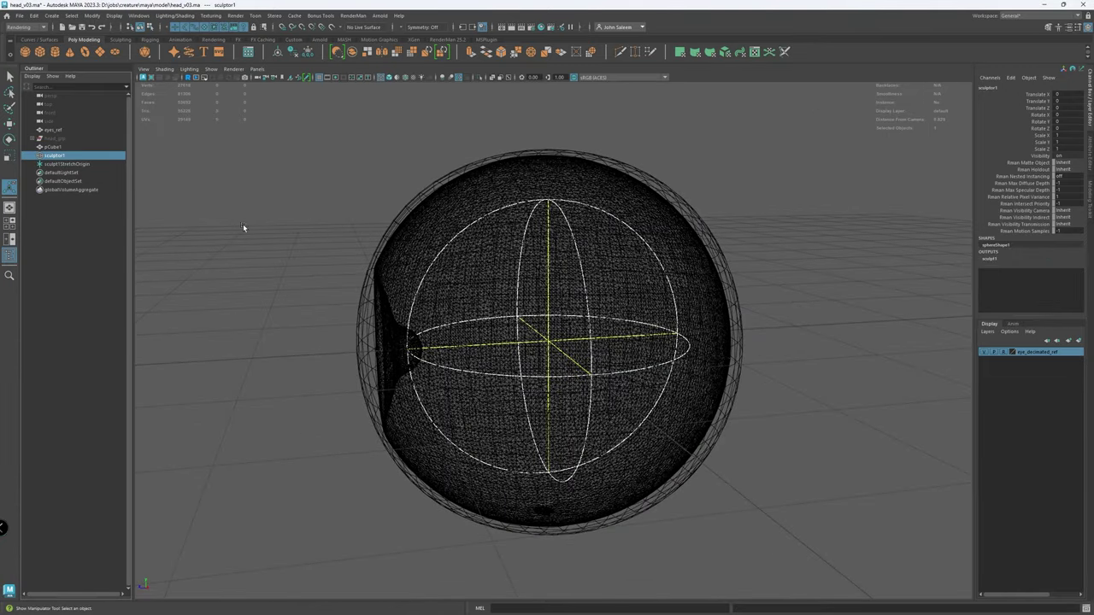
{"action": "key", "text": "r"}
{"action": "mouse_move", "coordinate": [549, 341]}
{"action": "left_mouse_down"}
{"action": "mouse_move", "coordinate": [658, 348]}
{"action": "mouse_move", "coordinate": [473, 311]}
{"action": "mouse_move", "coordinate": [560, 328]}
{"action": "mouse_move", "coordinate": [552, 352]}
{"action": "mouse_move", "coordinate": [547, 335]}
{"action": "left_mouse_up"}
{"action": "left_click", "coordinate": [428, 228]}
{"action": "key", "text": "alt+shift+d"}
{"action": "left_click", "coordinate": [779, 225]}
{"action": "key", "text": "5"}
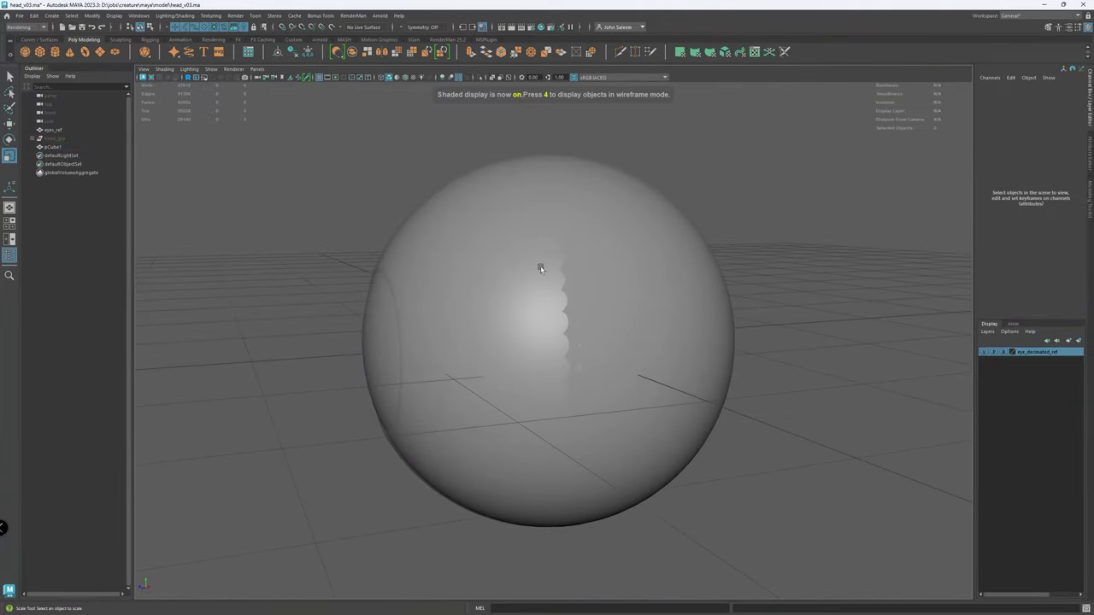
Step: Rename the rounded mesh as sphere_geo and apply a new Sculpt deformer to it
{"action": "left_click", "coordinate": [97, 147]}
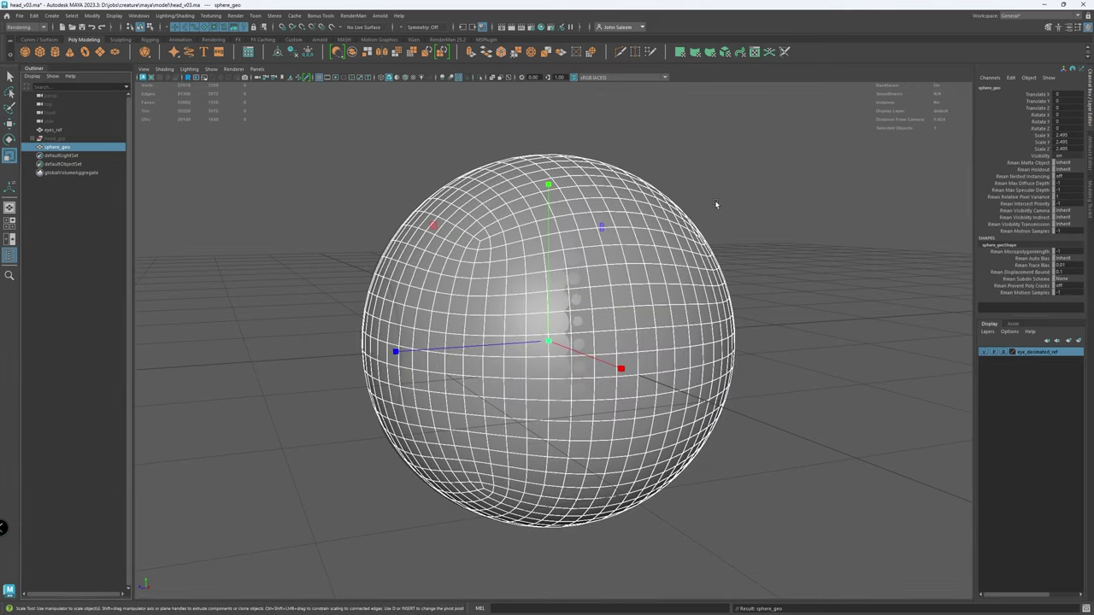
{"action": "scroll", "coordinate": [740, 176], "scroll_direction": "down", "scroll_amount": 1}
{"action": "key", "text": "4"}
{"action": "key", "text": "space"}
{"action": "left_click", "coordinate": [787, 177]}
{"action": "left_click", "coordinate": [806, 353]}
Step: Move the sculptor forward along Z so that it bulges the sphere at the cornea
{"action": "left_click_drag", "start_coordinate": [722, 273], "coordinate": [545, 351], "text": "alt"}
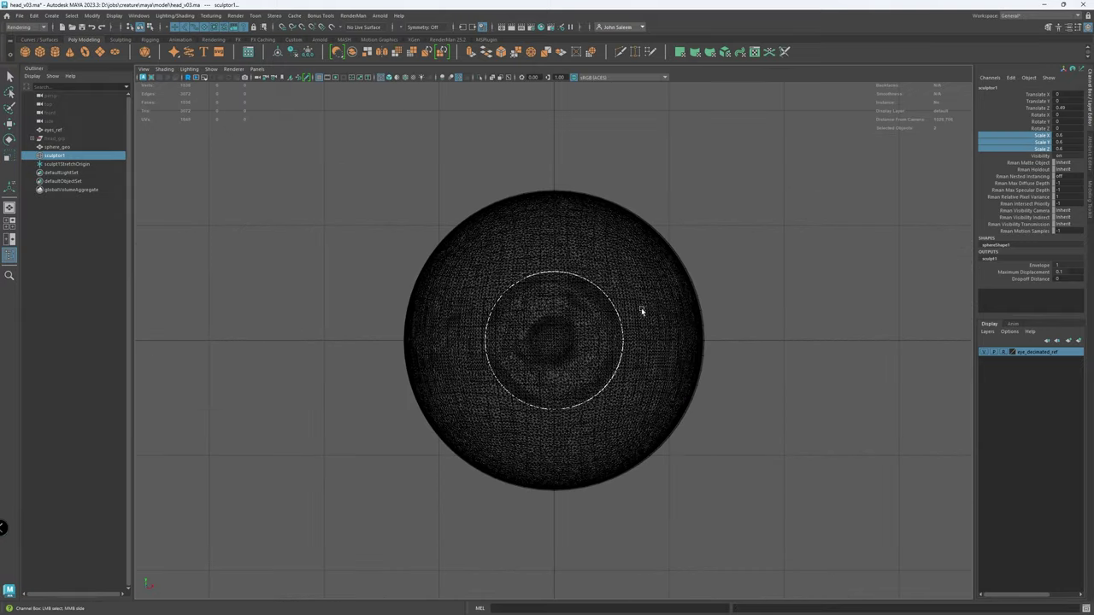
{"action": "mouse_move", "coordinate": [642, 311]}
{"action": "right_mouse_down", "text": "alt"}
{"action": "mouse_move", "coordinate": [840, 430]}
{"action": "mouse_move", "coordinate": [678, 364]}
{"action": "right_mouse_up", "text": "alt"}
{"action": "key", "text": "5"}
{"action": "mouse_move", "coordinate": [521, 323]}
{"action": "left_mouse_down", "text": "alt"}
{"action": "mouse_move", "coordinate": [612, 338]}
{"action": "mouse_move", "coordinate": [593, 340]}
{"action": "left_mouse_up", "text": "alt"}
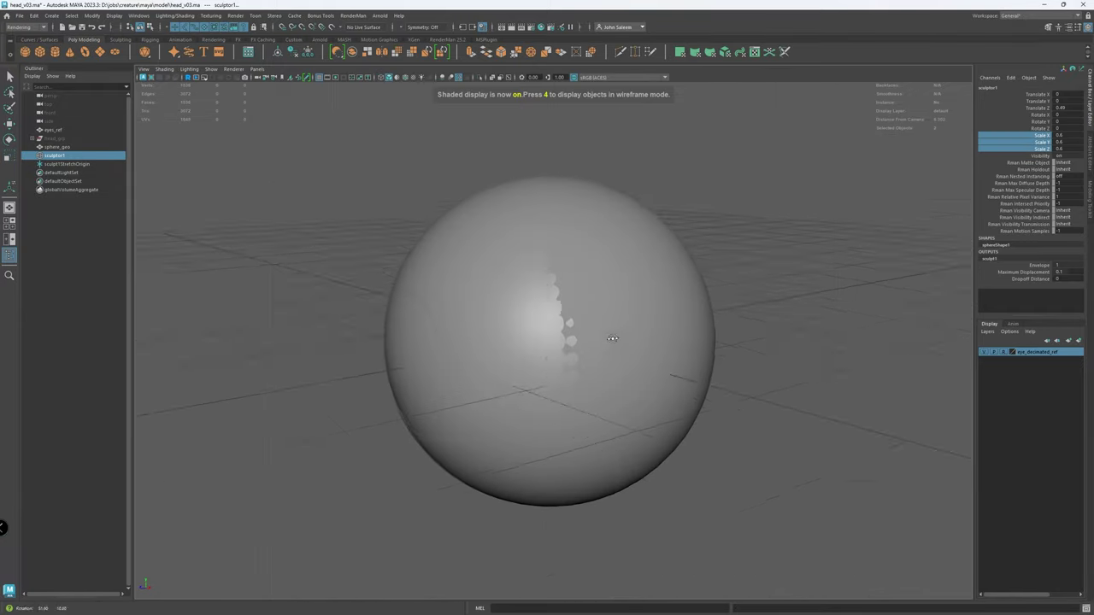
{"action": "key", "text": "w"}
{"action": "left_click_drag", "start_coordinate": [384, 367], "coordinate": [330, 376]}
{"action": "mouse_move", "coordinate": [389, 382]}
{"action": "left_mouse_down", "text": "alt"}
{"action": "mouse_move", "coordinate": [287, 385]}
{"action": "mouse_move", "coordinate": [330, 362]}
{"action": "mouse_move", "coordinate": [769, 435]}
{"action": "mouse_move", "coordinate": [758, 448]}
{"action": "left_mouse_up", "text": "alt"}
Step: Set the sculptor's scale to 0.65 on all three axes
{"action": "key", "text": "4"}
{"action": "key", "text": "r"}
{"action": "left_click_drag", "start_coordinate": [664, 364], "coordinate": [723, 350]}
{"action": "left_click_drag", "start_coordinate": [1064, 135], "coordinate": [1063, 149]}
{"action": "type", "text": "0.65"}
{"action": "key", "text": "Return"}
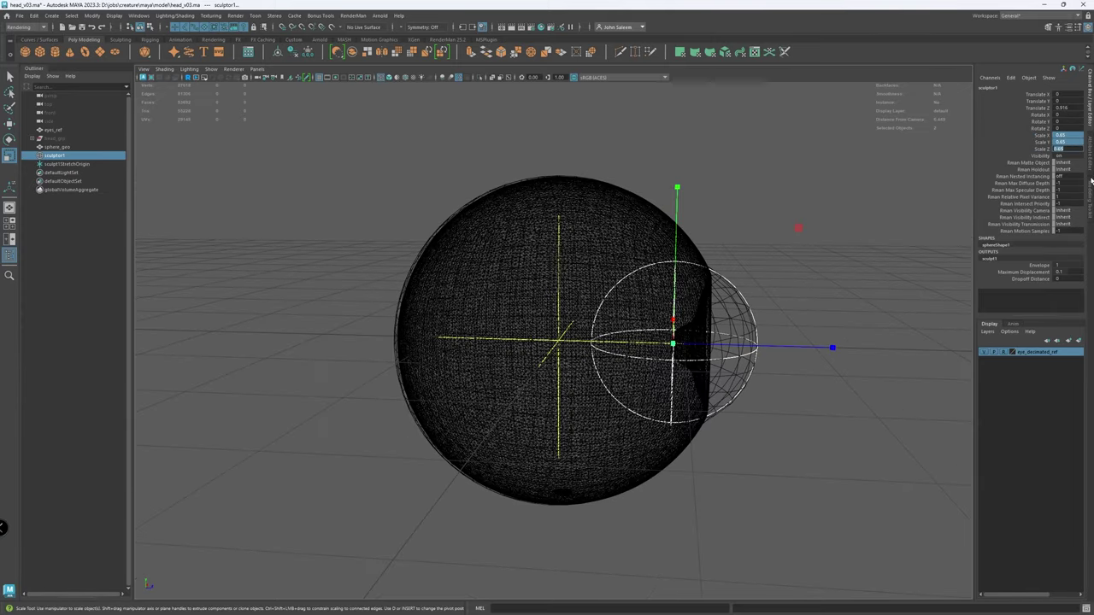
Step: Fine-tune the sculptor's position along the eye's axis and hide the eye_decimated_ref layer
{"action": "left_click_drag", "start_coordinate": [752, 376], "coordinate": [311, 364], "text": "alt"}
{"action": "key", "text": "w"}
{"action": "middle_click_drag", "start_coordinate": [310, 364], "coordinate": [317, 365]}
{"action": "key", "text": "5"}
{"action": "left_click", "coordinate": [985, 352]}
{"action": "left_click_drag", "start_coordinate": [607, 407], "coordinate": [761, 413], "text": "alt"}
{"action": "key", "text": "4"}
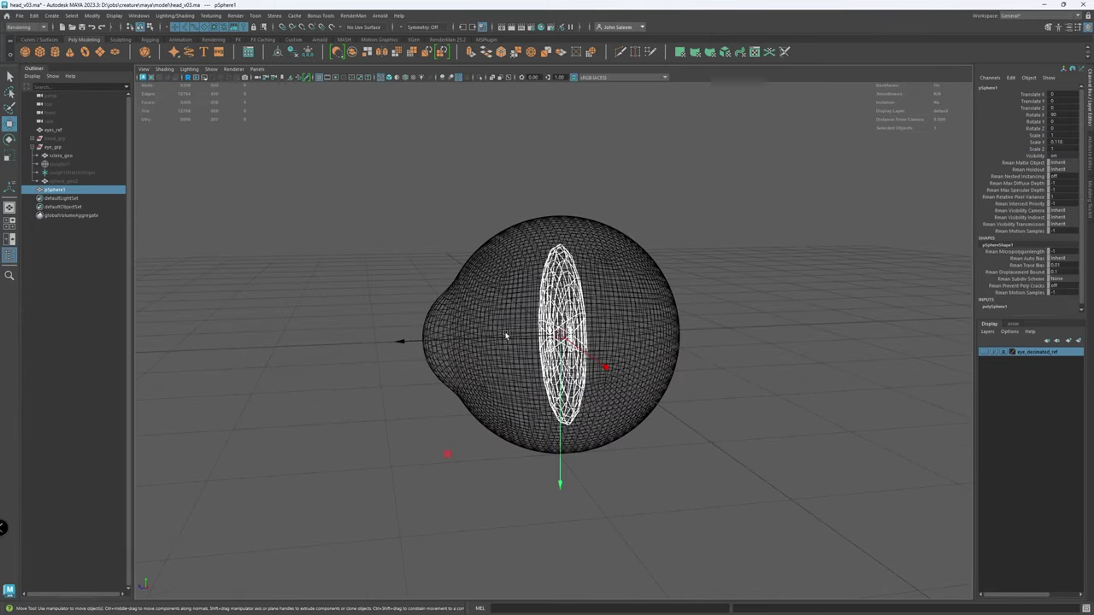
Step: Move the flattened sphere forward to about 1.044 in Z and scale it down to about 0.713 to fit the cornea
{"action": "scroll", "coordinate": [401, 342], "scroll_direction": "up", "scroll_amount": 5}
{"action": "left_click_drag", "start_coordinate": [464, 343], "coordinate": [440, 344]}
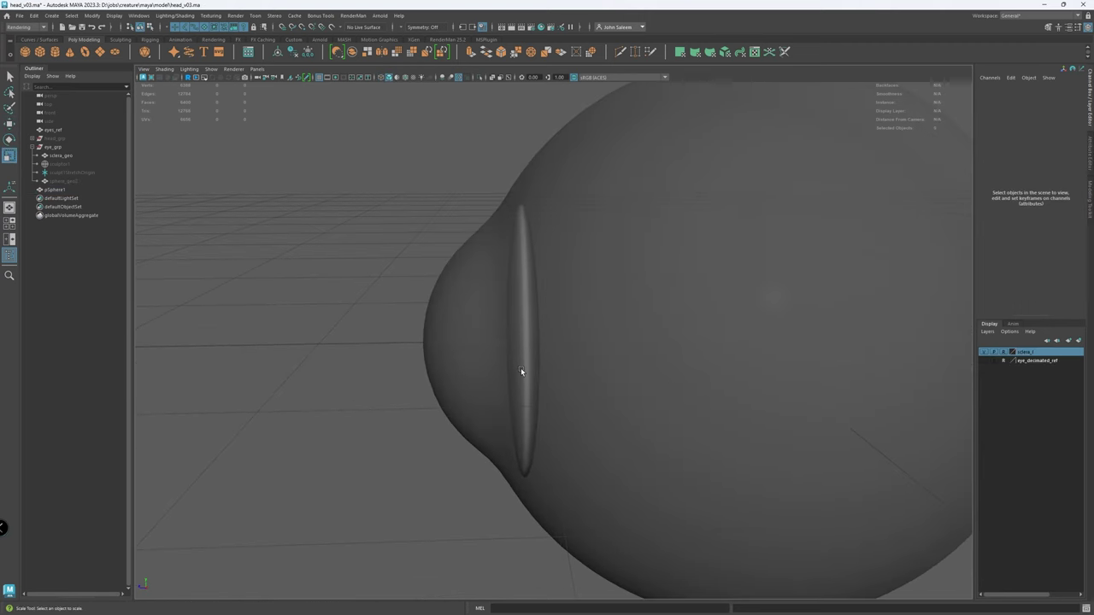
{"action": "left_click", "coordinate": [521, 373]}
{"action": "key", "text": "r"}
{"action": "mouse_move", "coordinate": [523, 342]}
{"action": "left_mouse_down"}
{"action": "mouse_move", "coordinate": [676, 325]}
{"action": "mouse_move", "coordinate": [623, 337]}
{"action": "mouse_move", "coordinate": [657, 295]}
{"action": "left_mouse_up"}
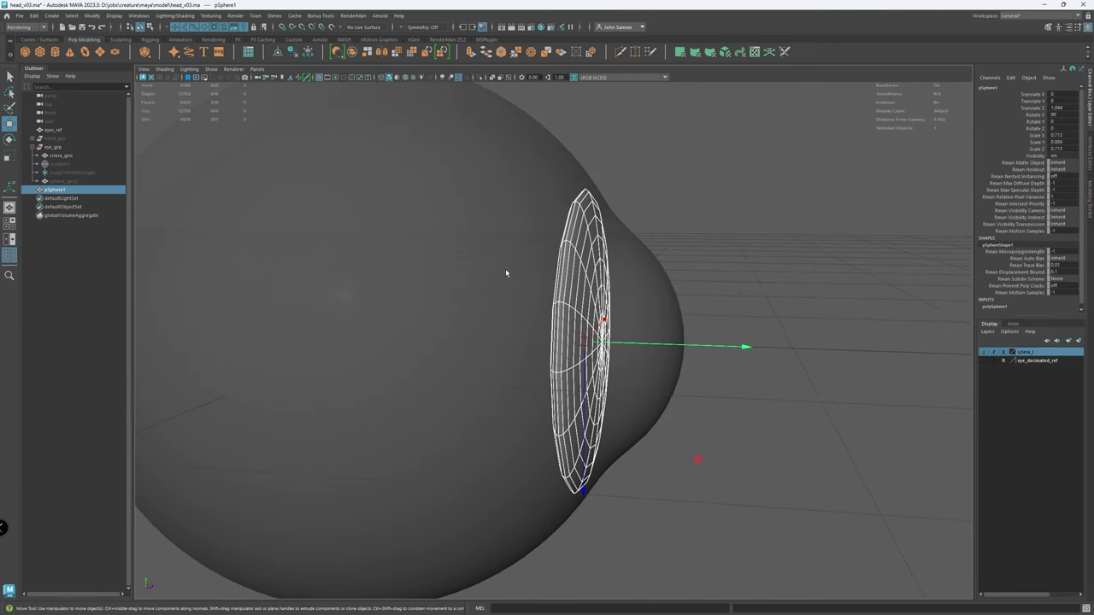
Step: Push the centre of the flattened sphere's front inward with soft selection to make a concave iris
{"action": "left_click_drag", "start_coordinate": [505, 272], "coordinate": [448, 289], "text": "alt"}
{"action": "key", "text": "q"}
{"action": "right_click_drag", "start_coordinate": [684, 349], "coordinate": [652, 350]}
{"action": "left_click", "coordinate": [593, 351]}
{"action": "key", "text": "w"}
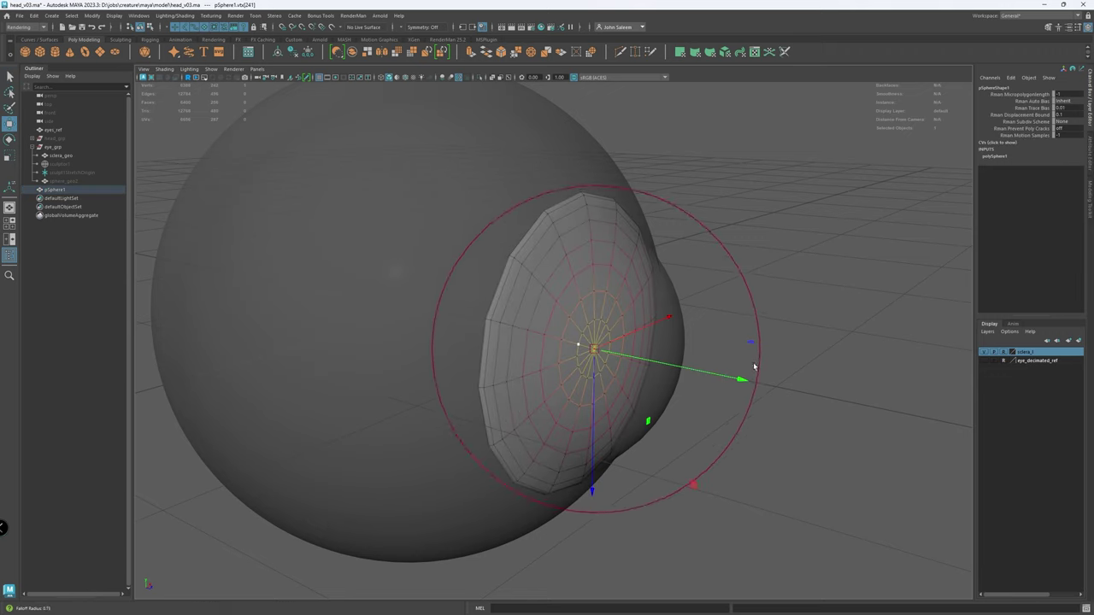
{"action": "left_click_drag", "start_coordinate": [754, 366], "coordinate": [610, 376], "text": "alt"}
{"action": "key", "text": "q"}
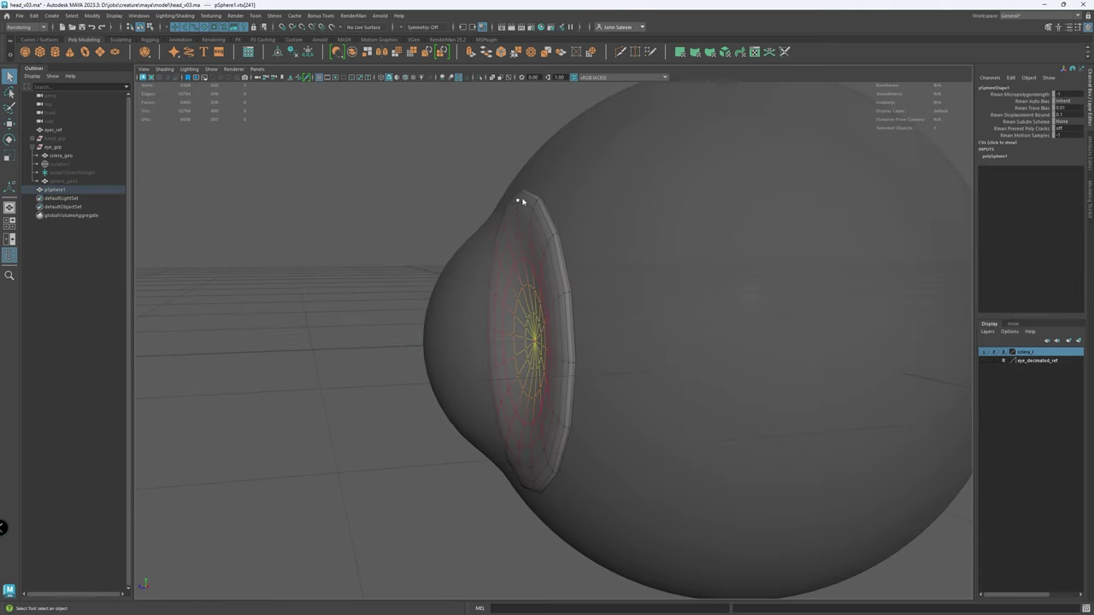
{"action": "left_click", "coordinate": [530, 199]}
{"action": "left_click_drag", "start_coordinate": [529, 200], "coordinate": [544, 267], "text": "alt"}
{"action": "right_click_drag", "start_coordinate": [542, 284], "coordinate": [572, 232]}
{"action": "left_click", "coordinate": [548, 326]}
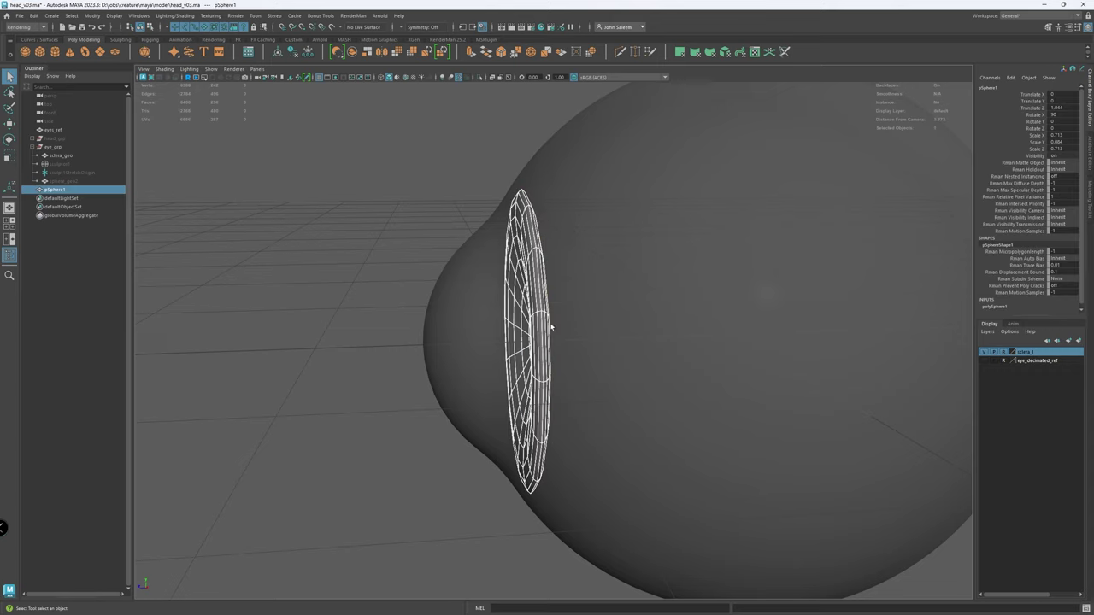
Step: Adjust the iris disc's placement behind the cornea
{"action": "key", "text": "r"}
{"action": "key", "text": "w"}
{"action": "left_click_drag", "start_coordinate": [470, 345], "coordinate": [494, 254]}
Step: Delete the face loop around the iris disc's rim and the remaining back faces
{"action": "key", "text": "q"}
{"action": "key", "text": "F11"}
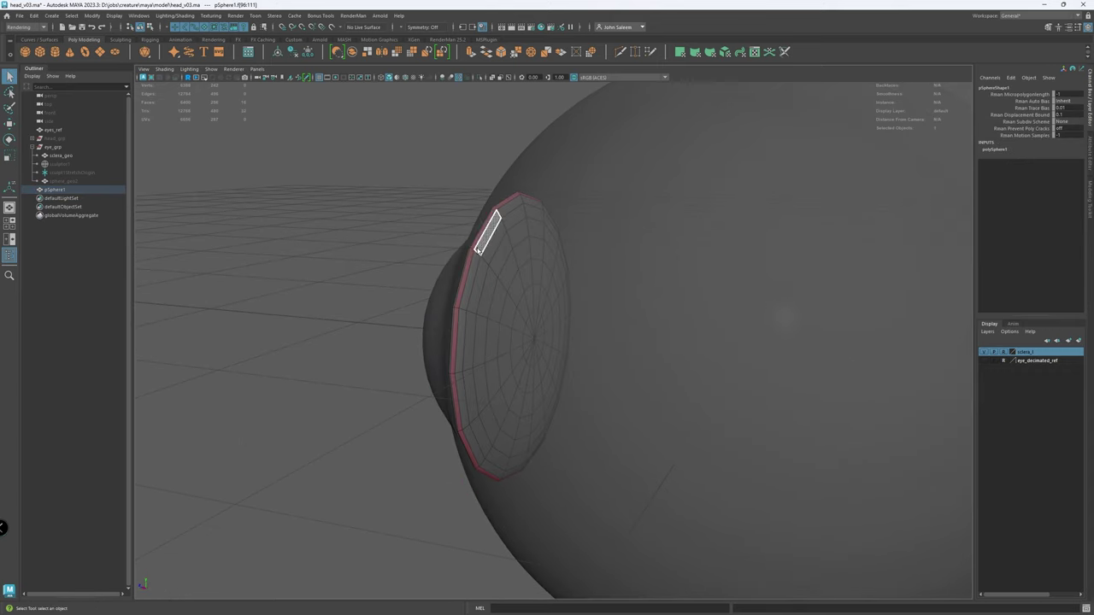
{"action": "key", "text": "Delete"}
{"action": "double_click", "coordinate": [487, 247]}
{"action": "key", "text": "Delete"}
Step: Extrude the iris disc's outer border edge backward and scale it to widen the rim
{"action": "left_click_drag", "start_coordinate": [462, 286], "coordinate": [706, 286], "text": "alt"}
{"action": "double_click", "coordinate": [657, 256]}
{"action": "key", "text": "w"}
{"action": "left_click_drag", "start_coordinate": [752, 368], "coordinate": [724, 365], "text": "shift"}
{"action": "key", "text": "r"}
{"action": "left_click_drag", "start_coordinate": [606, 411], "coordinate": [496, 357]}
{"action": "key", "text": "1"}
Step: Delete the surplus edge loops between the iris disc's rim and its centre
{"action": "key", "text": "F8"}
{"action": "key", "text": "r"}
{"action": "left_click_drag", "start_coordinate": [613, 357], "coordinate": [547, 349], "text": "alt"}
{"action": "key", "text": "space"}
{"action": "key", "text": "w"}
{"action": "right_click_drag", "start_coordinate": [593, 261], "coordinate": [680, 271], "text": "ctrl"}
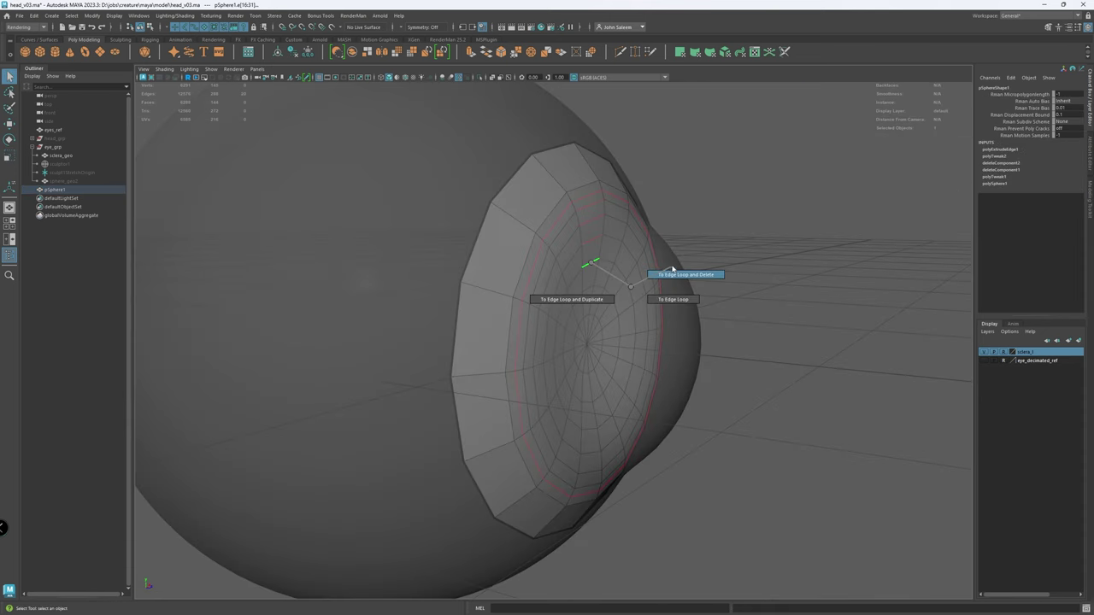
Step: Delete the central faces of the iris disc to open the pupil hole
{"action": "left_click_drag", "start_coordinate": [680, 272], "coordinate": [605, 281], "text": "alt"}
{"action": "key", "text": "r"}
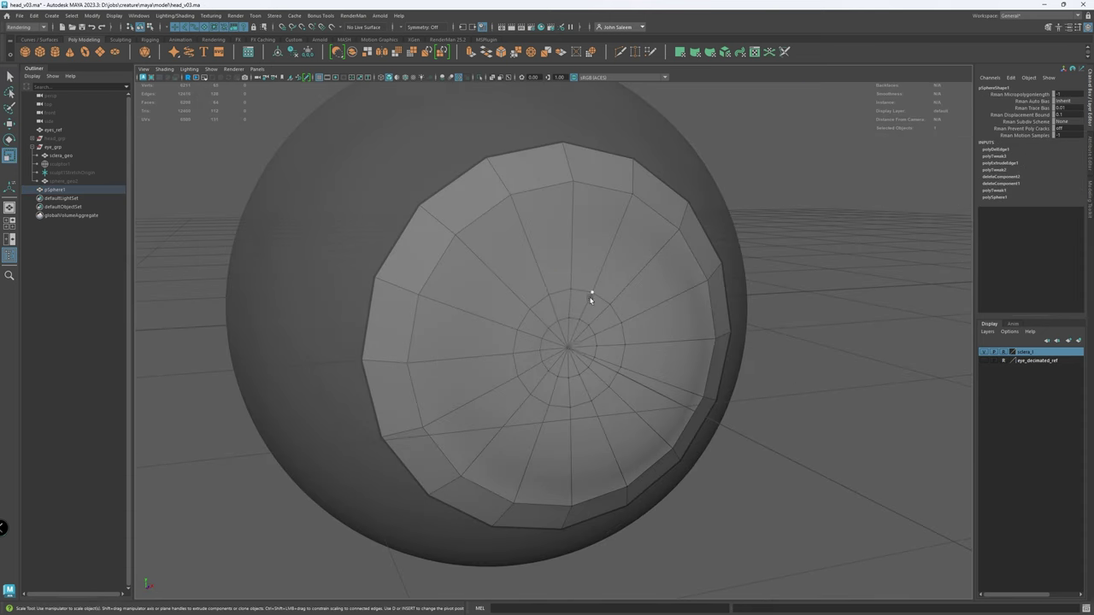
{"action": "right_click_drag", "start_coordinate": [570, 342], "coordinate": [598, 313]}
{"action": "key", "text": "Delete"}
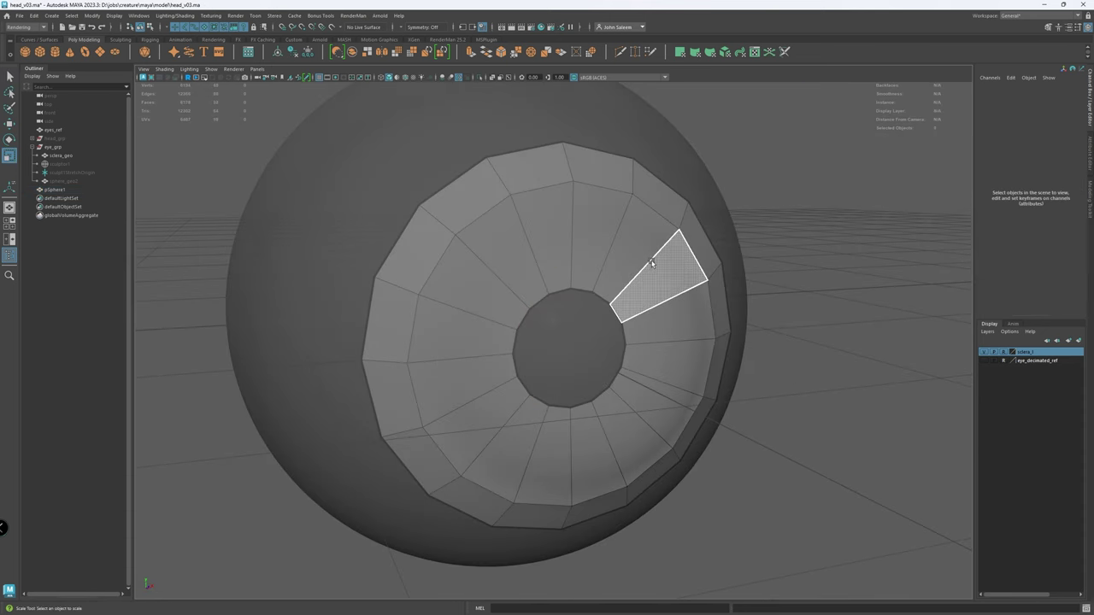
Step: Select the pupil hole's border edge loop and move it along the eye's axis
{"action": "right_click_drag", "start_coordinate": [652, 262], "coordinate": [648, 243]}
{"action": "double_click", "coordinate": [578, 292]}
{"action": "left_click_drag", "start_coordinate": [579, 292], "coordinate": [659, 303], "text": "alt"}
{"action": "key", "text": "w"}
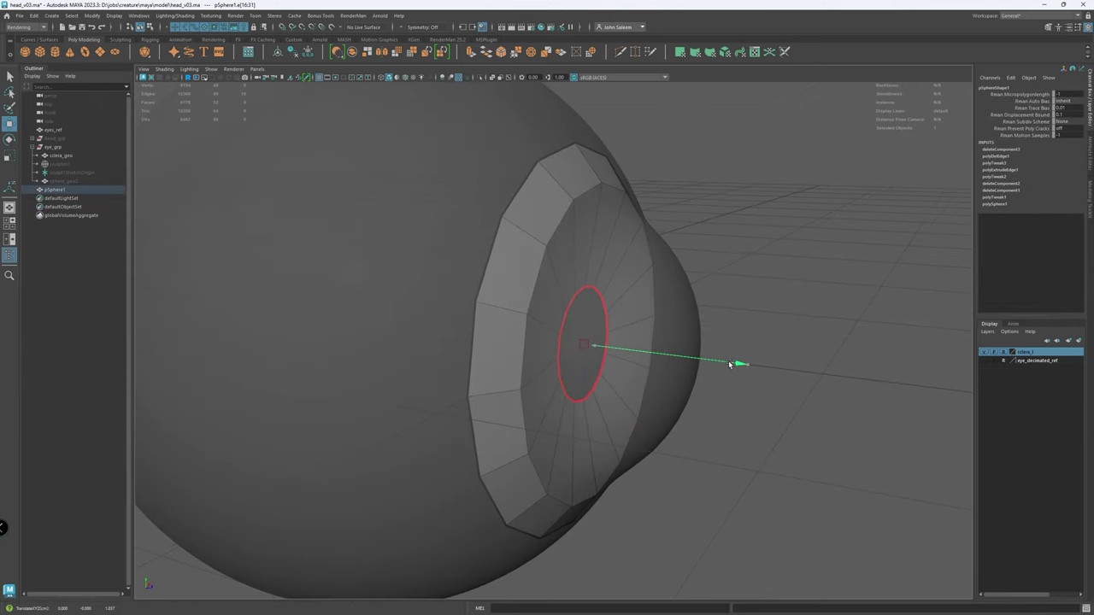
{"action": "left_click_drag", "start_coordinate": [730, 364], "coordinate": [582, 344], "text": "alt"}
Step: Insert an edge loop between the pupil hole and the iris rim, and extrude the hole's border edge
{"action": "left_click_drag", "start_coordinate": [544, 288], "coordinate": [581, 205], "text": "alt"}
{"action": "left_click_drag", "start_coordinate": [520, 182], "coordinate": [650, 308], "text": "shift"}
{"action": "scroll", "coordinate": [610, 322], "scroll_direction": "down", "scroll_amount": 4}
{"action": "scroll", "coordinate": [684, 333], "scroll_direction": "up", "scroll_amount": 4}
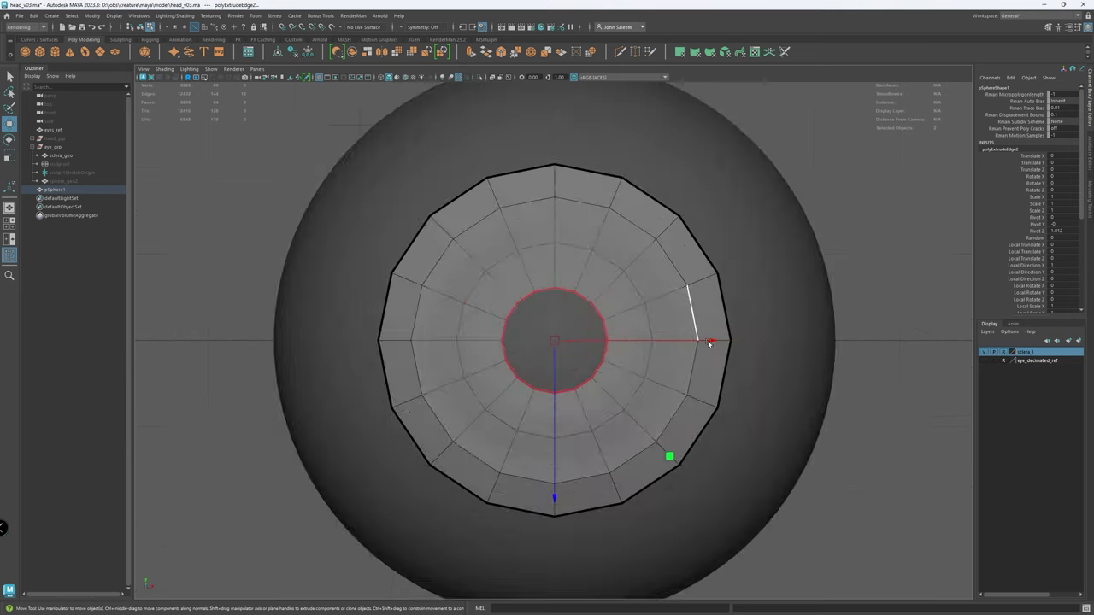
{"action": "scroll", "coordinate": [701, 345], "scroll_direction": "down", "scroll_amount": 4}
Step: Select the loop of faces at the pupil hole and adjust its scale
{"action": "key", "text": "q"}
{"action": "mouse_move", "coordinate": [598, 356]}
{"action": "left_mouse_down", "text": "alt"}
{"action": "mouse_move", "coordinate": [573, 357]}
{"action": "mouse_move", "coordinate": [599, 355]}
{"action": "left_mouse_up", "text": "alt"}
{"action": "right_click_drag", "start_coordinate": [526, 381], "coordinate": [526, 411]}
{"action": "double_click", "coordinate": [528, 381], "text": "shift"}
{"action": "key", "text": "r"}
{"action": "left_click_drag", "start_coordinate": [550, 345], "coordinate": [513, 350]}
{"action": "key", "text": "w"}
Step: Move the rear edge loop of the pupil hole's wall along the eye's axis
{"action": "key", "text": "q"}
{"action": "right_click_drag", "start_coordinate": [527, 347], "coordinate": [527, 321]}
{"action": "double_click", "coordinate": [527, 348]}
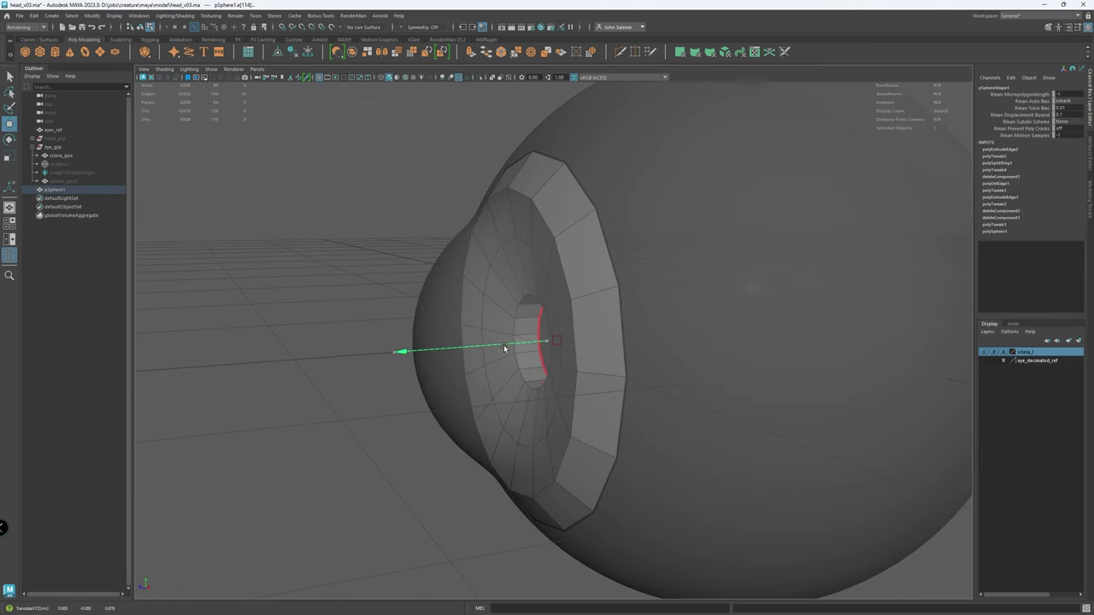
{"action": "left_click_drag", "start_coordinate": [503, 348], "coordinate": [505, 348]}
{"action": "left_click_drag", "start_coordinate": [504, 348], "coordinate": [564, 380], "text": "alt"}
{"action": "key", "text": "q"}
{"action": "right_click_drag", "start_coordinate": [520, 383], "coordinate": [551, 355]}
{"action": "left_click_drag", "start_coordinate": [564, 256], "coordinate": [581, 249], "text": "alt"}
{"action": "left_click", "coordinate": [679, 188]}
{"action": "left_click", "coordinate": [641, 230]}
{"action": "left_click_drag", "start_coordinate": [640, 230], "coordinate": [539, 288], "text": "alt"}
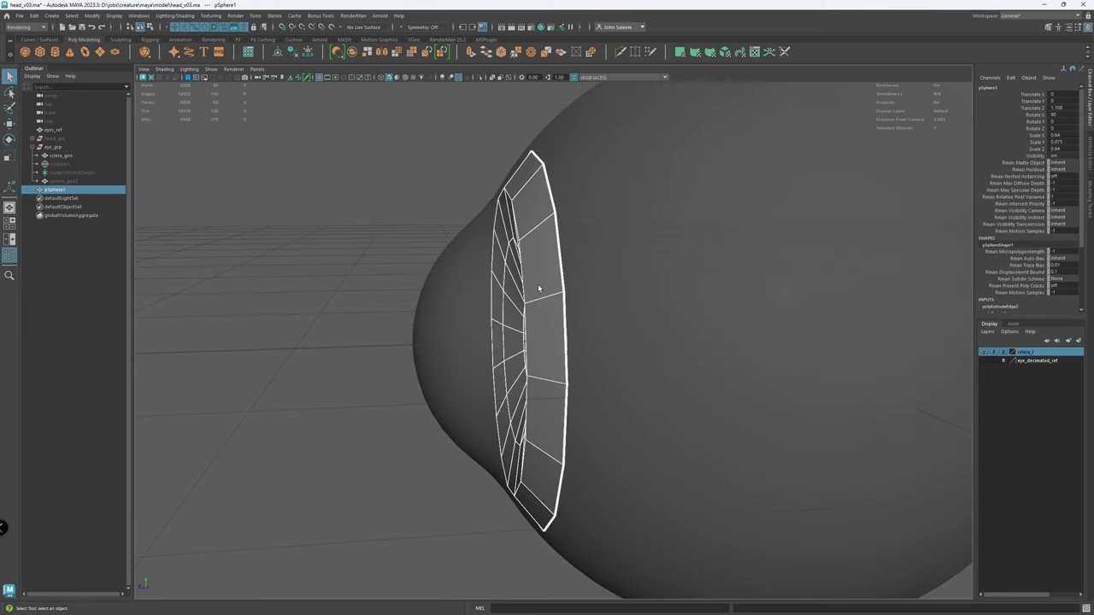
Step: Bevel the edge loop at the iris's outer corner and adjust the bevel fraction
{"action": "key", "text": "r"}
{"action": "right_click_drag", "start_coordinate": [524, 269], "coordinate": [524, 199]}
{"action": "double_click", "coordinate": [528, 228]}
{"action": "left_click_drag", "start_coordinate": [524, 198], "coordinate": [574, 239], "text": "alt"}
{"action": "key", "text": "ctrl+b"}
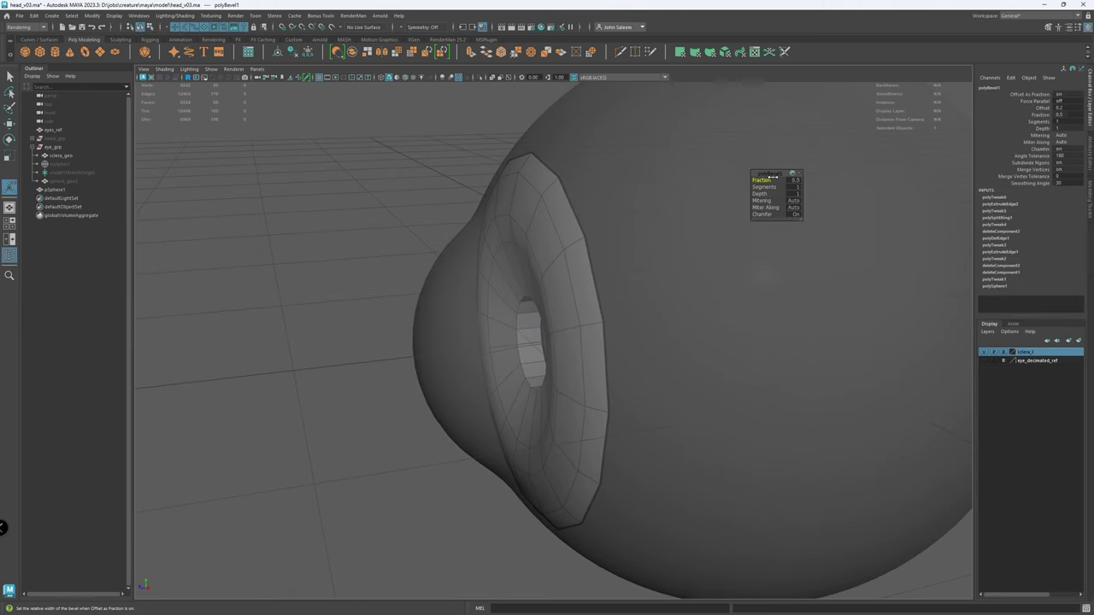
{"action": "mouse_move", "coordinate": [767, 181]}
{"action": "left_mouse_down"}
{"action": "mouse_move", "coordinate": [796, 185]}
{"action": "mouse_move", "coordinate": [770, 180]}
{"action": "left_mouse_up"}
{"action": "left_click_drag", "start_coordinate": [479, 282], "coordinate": [625, 294], "text": "alt"}
{"action": "key", "text": "q"}
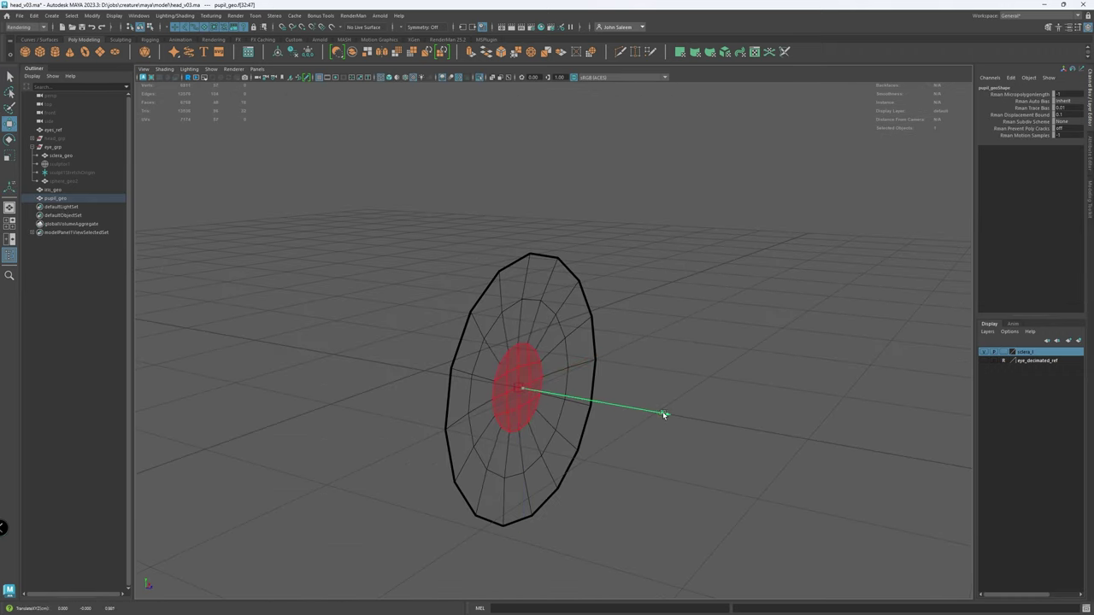
Step: Select pupil_geo in object mode and exit isolate view to show the other eye parts
{"action": "right_click_drag", "start_coordinate": [680, 348], "coordinate": [739, 293]}
{"action": "left_click", "coordinate": [740, 293]}
{"action": "left_click_drag", "start_coordinate": [740, 293], "coordinate": [601, 298], "text": "alt"}
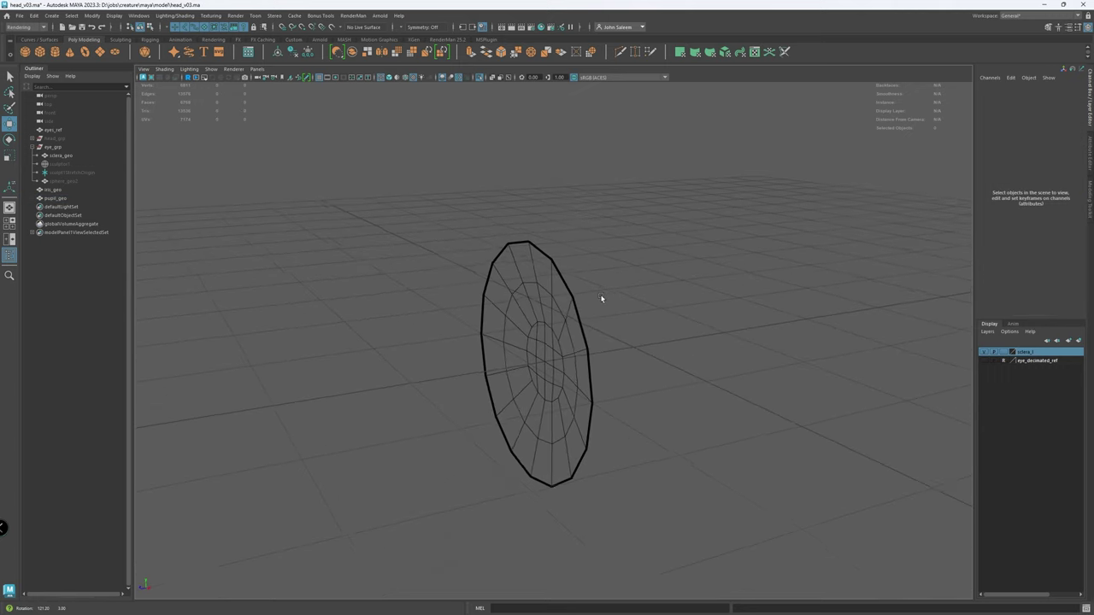
{"action": "left_click", "coordinate": [570, 316]}
{"action": "key", "text": "ctrl+1"}
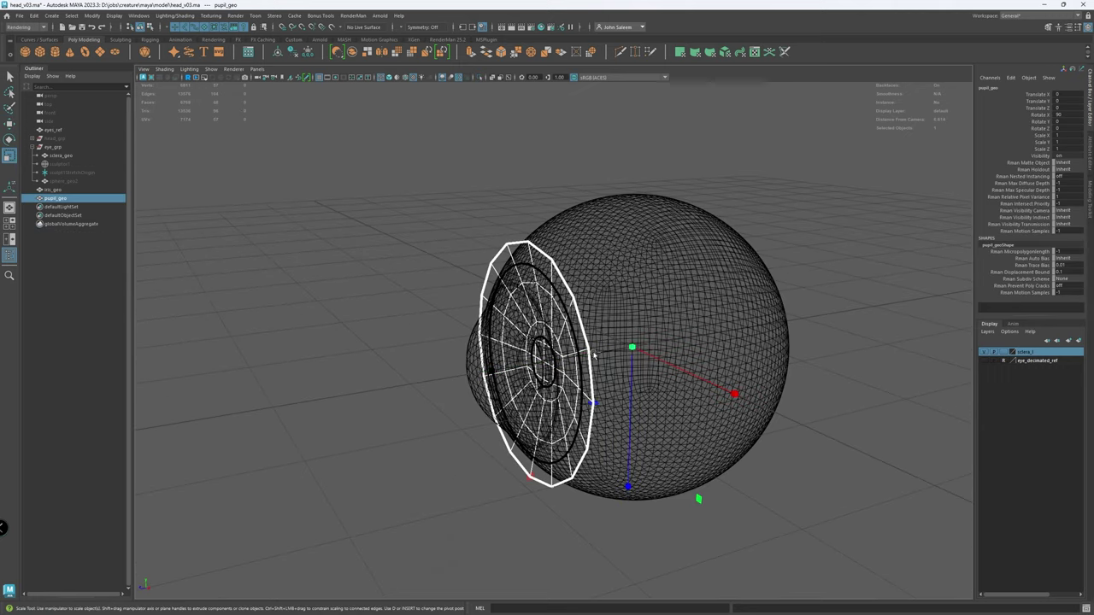
Step: Scale pupil_geo down to about 0.594 and move it backward behind the iris opening
{"action": "left_click_drag", "start_coordinate": [538, 367], "coordinate": [432, 339]}
{"action": "key", "text": "f"}
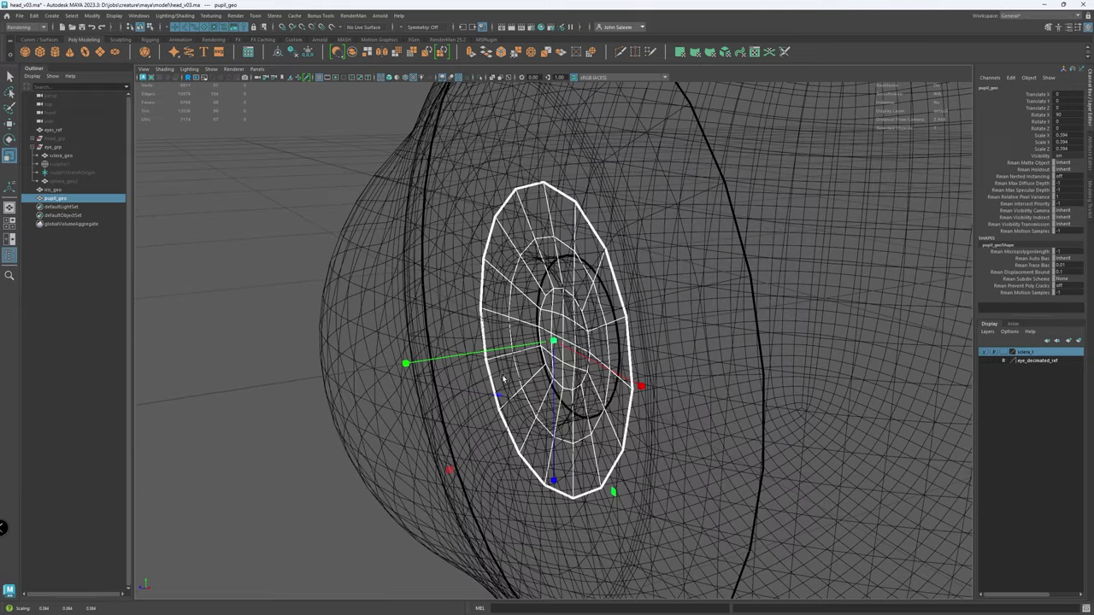
{"action": "right_click_drag", "start_coordinate": [644, 413], "coordinate": [606, 392], "text": "alt"}
{"action": "left_click_drag", "start_coordinate": [605, 392], "coordinate": [564, 397], "text": "alt"}
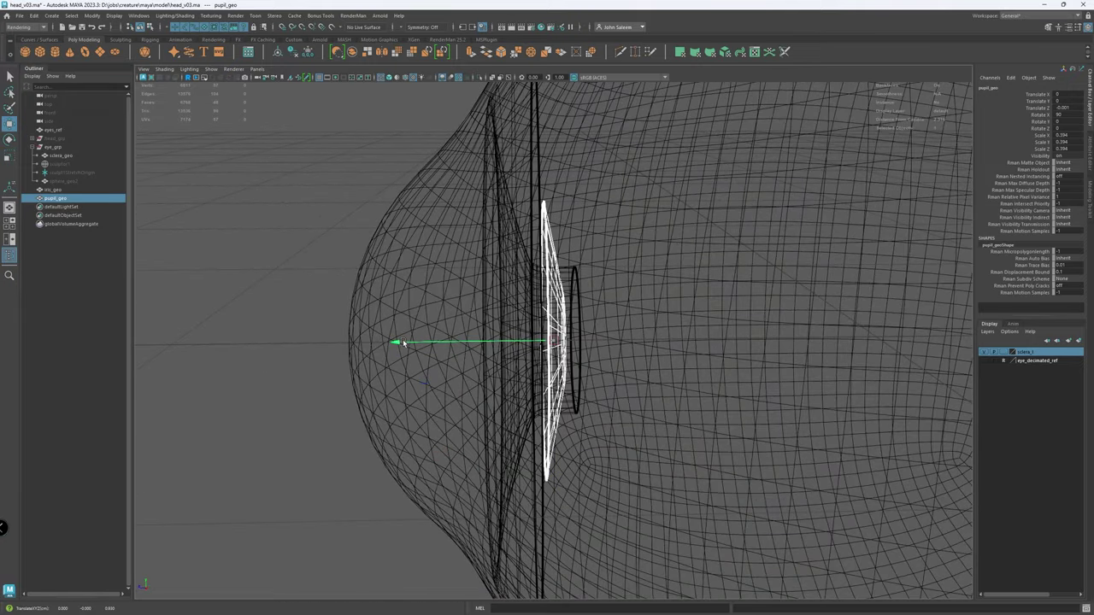
{"action": "left_click_drag", "start_coordinate": [403, 339], "coordinate": [555, 347]}
{"action": "key", "text": "5"}
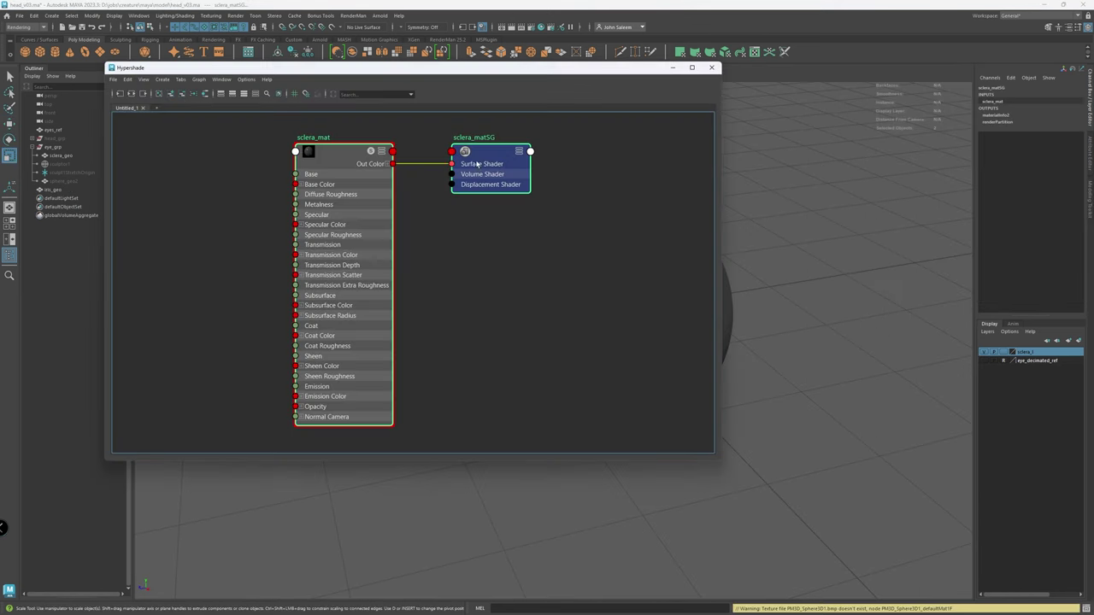
Step: Add an aiRampRgb node to the sclera_mat shading graph
{"action": "middle_click_drag", "start_coordinate": [367, 165], "coordinate": [514, 173], "text": "alt"}
{"action": "left_click", "coordinate": [283, 248]}
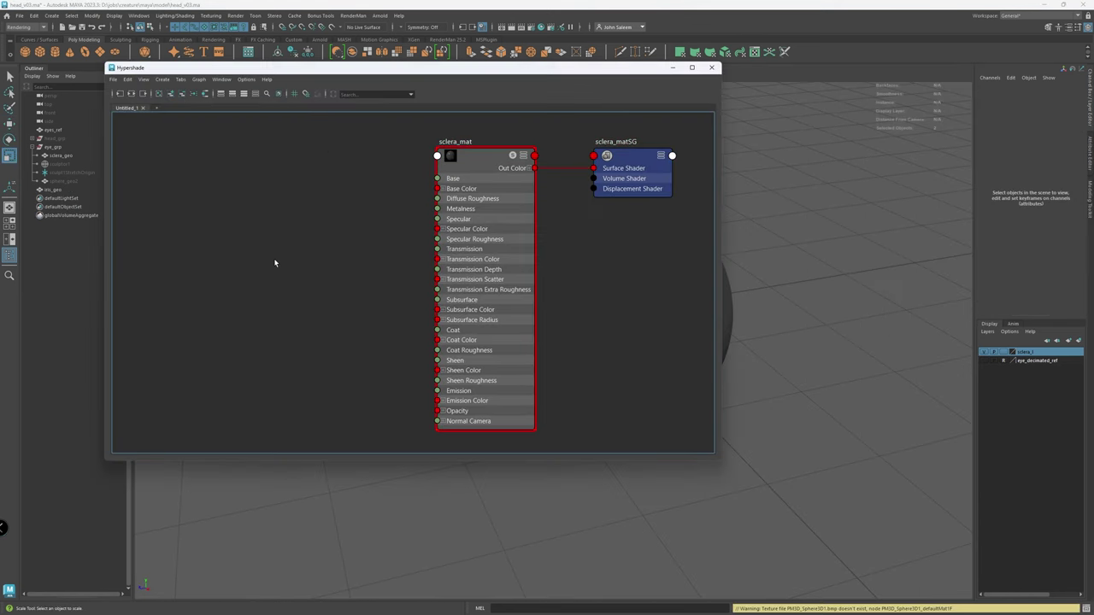
{"action": "key", "text": "Tab"}
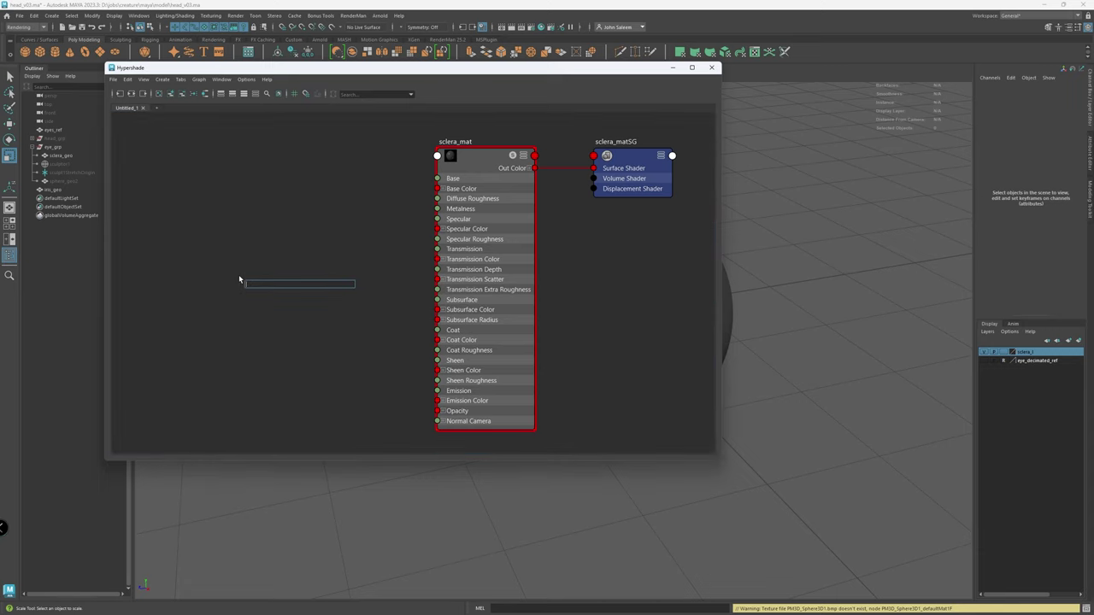
{"action": "type", "text": "air"}
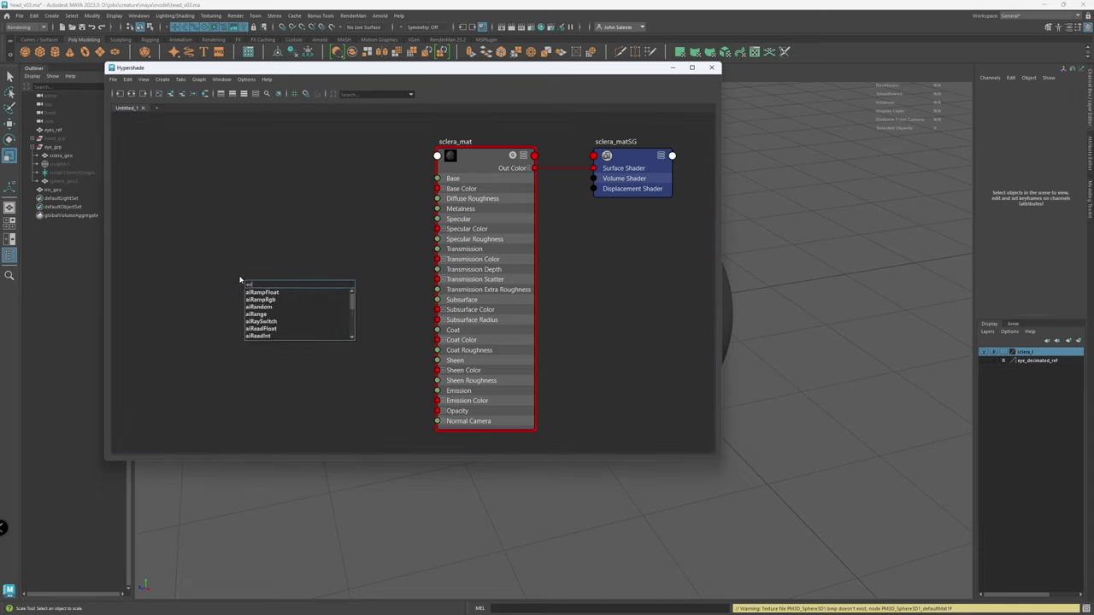
{"action": "key", "text": "Return"}
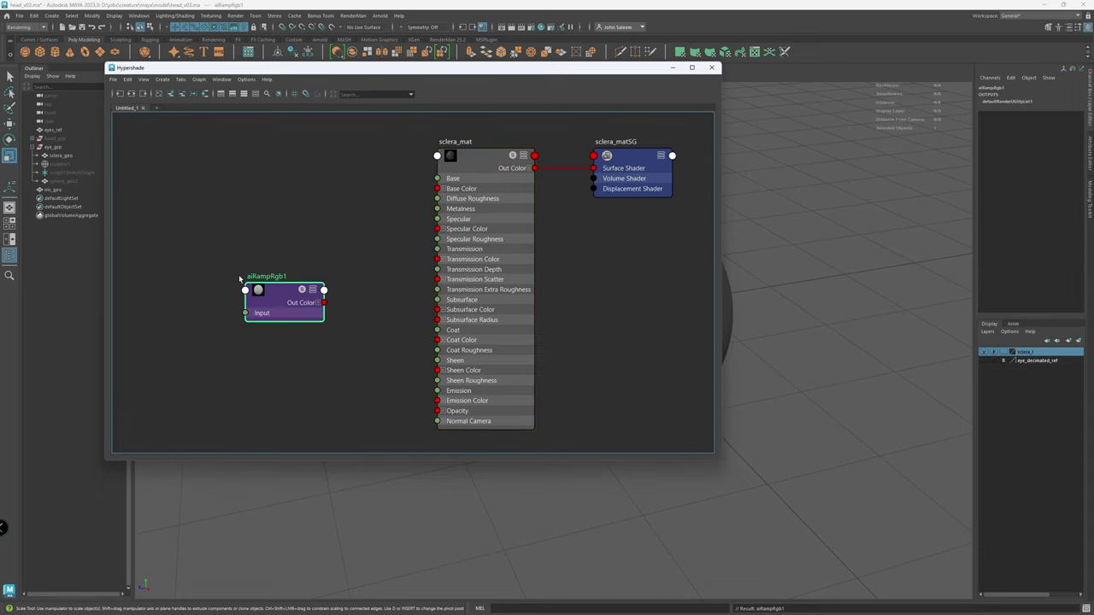
Step: Connect the aiRampRgb's Out Color R to sclera_mat's Transmission and close Hypershade
{"action": "left_click_drag", "start_coordinate": [282, 301], "coordinate": [257, 299]}
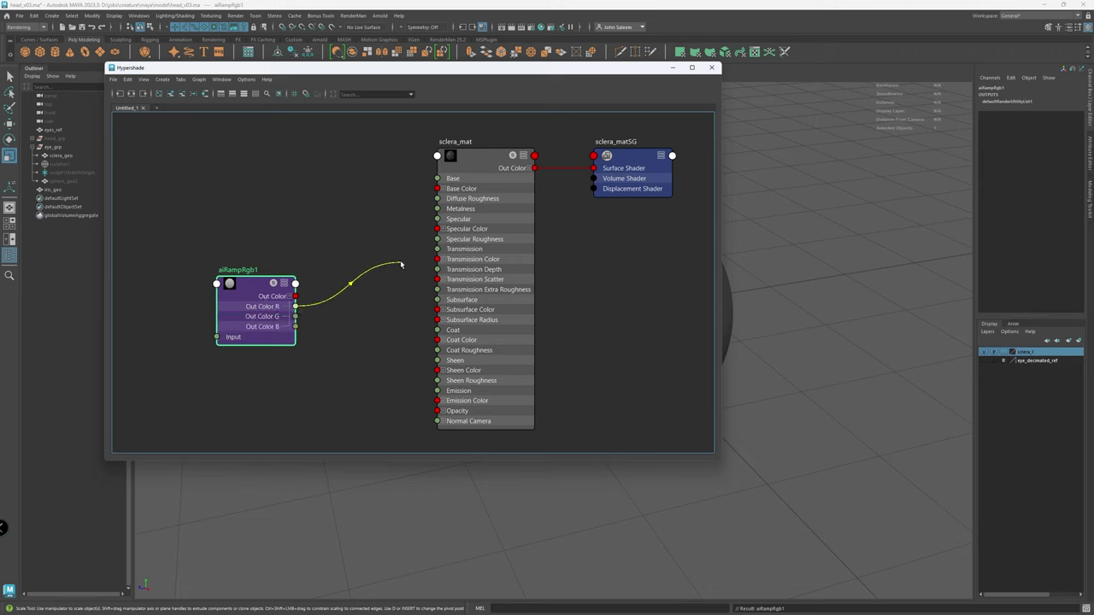
{"action": "left_click_drag", "start_coordinate": [437, 249], "coordinate": [448, 250]}
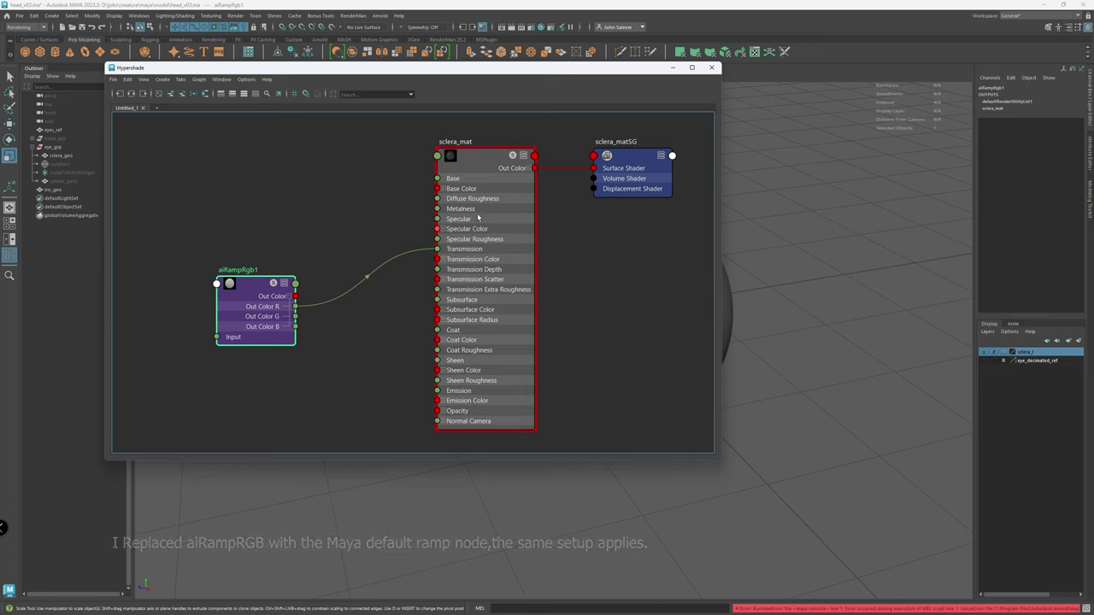
{"action": "left_click_drag", "start_coordinate": [549, 68], "coordinate": [562, 103]}
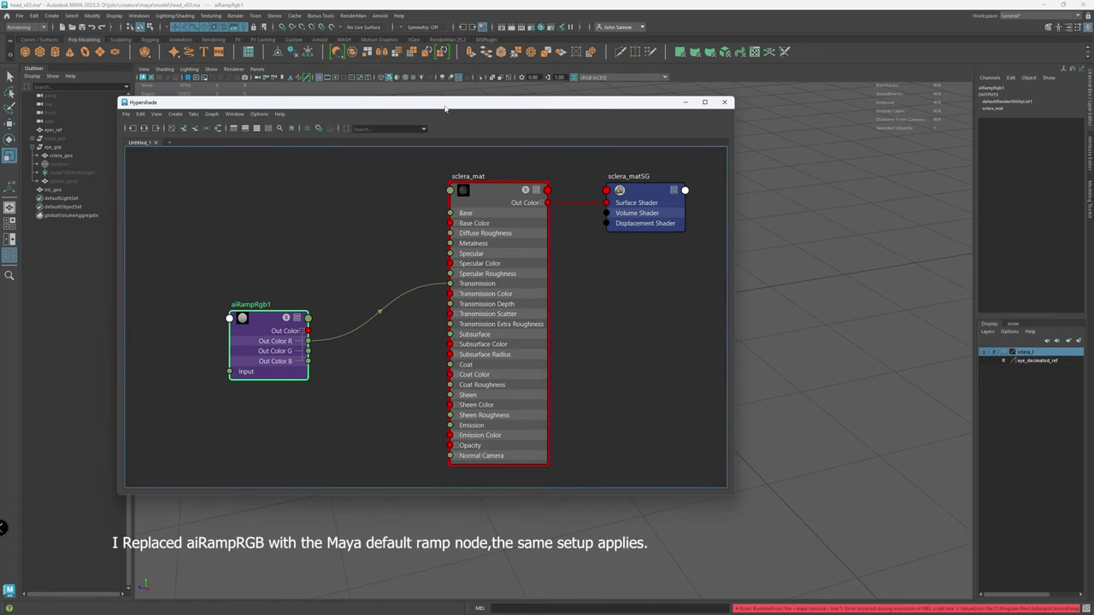
{"action": "left_click_drag", "start_coordinate": [444, 108], "coordinate": [390, 186]}
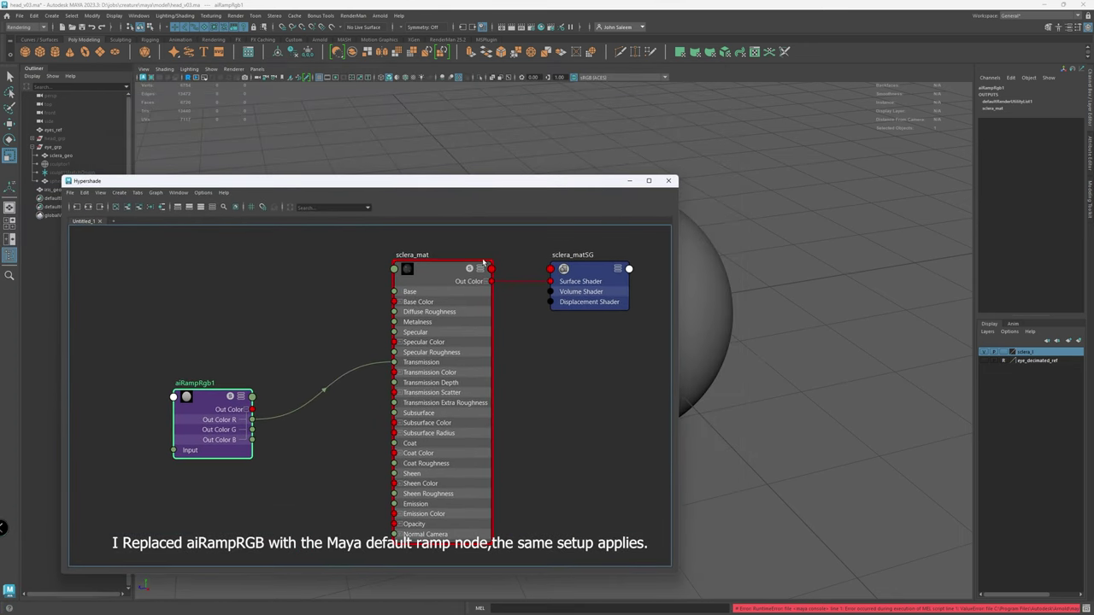
{"action": "left_click", "coordinate": [671, 182]}
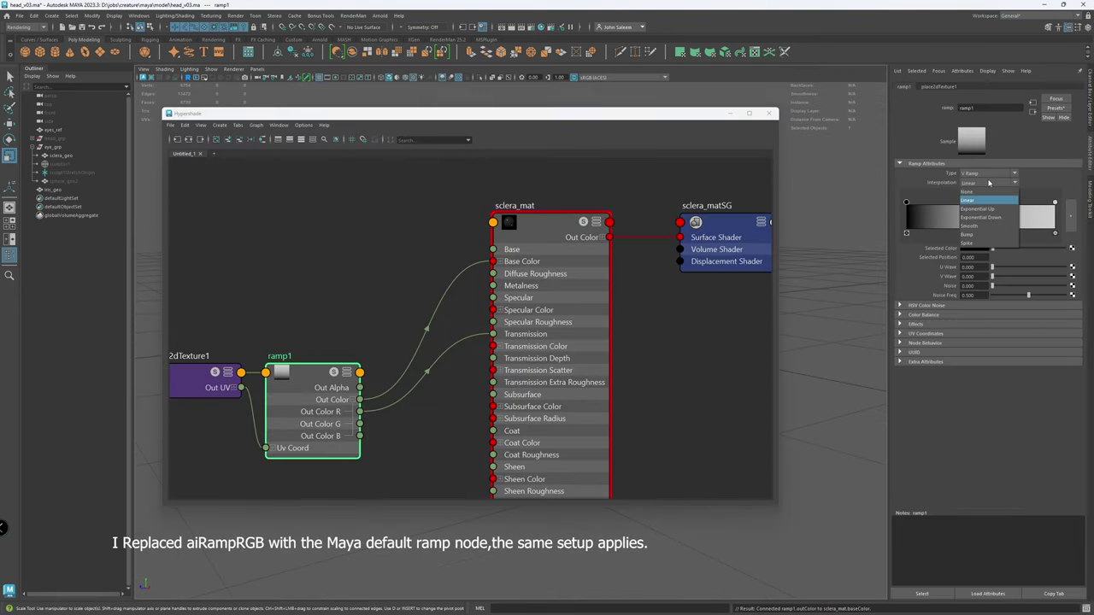
Step: Set ramp1 to Smooth interpolation and the Circular Ramp type, and close Hypershade
{"action": "left_click", "coordinate": [970, 226]}
{"action": "left_click", "coordinate": [989, 173]}
{"action": "left_click", "coordinate": [970, 218]}
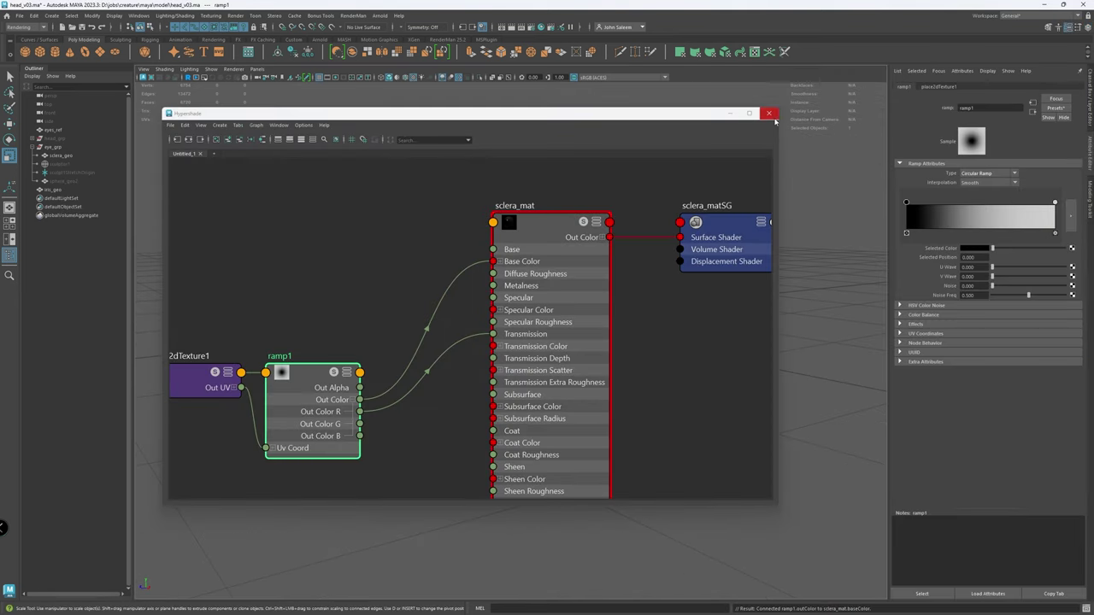
{"action": "left_click", "coordinate": [768, 113]}
Step: Reverse ramp1's colour order in the enlarged ramp, with the light handle inside and black at about 0.232
{"action": "left_click_drag", "start_coordinate": [672, 195], "coordinate": [658, 193], "text": "alt"}
{"action": "left_click", "coordinate": [1070, 217]}
{"action": "left_click_drag", "start_coordinate": [599, 262], "coordinate": [849, 327]}
{"action": "middle_click_drag", "start_coordinate": [636, 246], "coordinate": [559, 203], "text": "alt"}
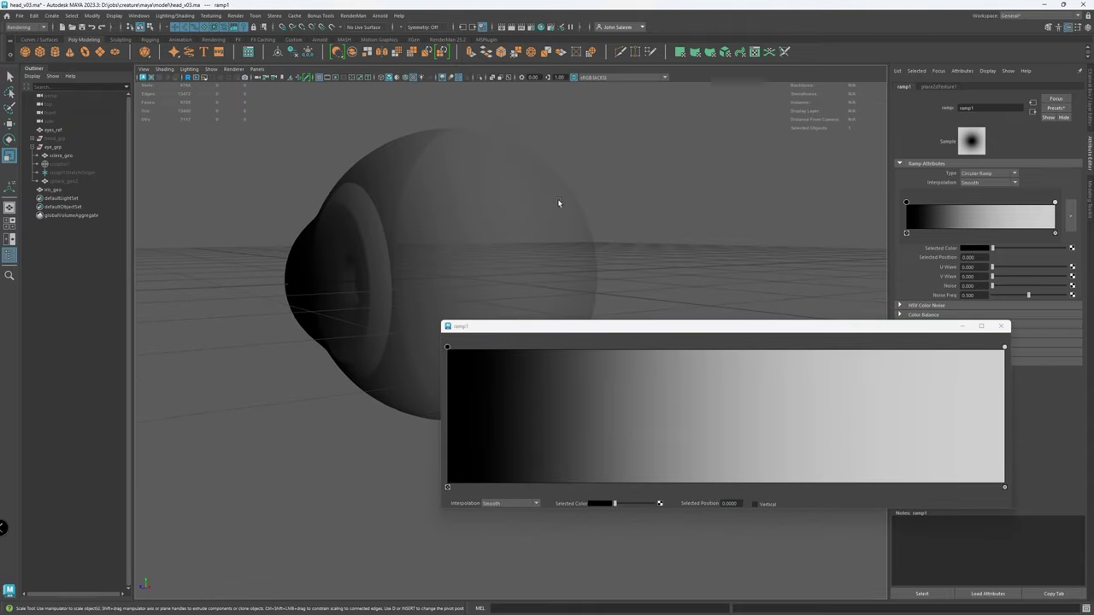
{"action": "left_click_drag", "start_coordinate": [559, 203], "coordinate": [605, 226], "text": "alt"}
{"action": "left_click_drag", "start_coordinate": [1004, 348], "coordinate": [651, 347]}
{"action": "left_click_drag", "start_coordinate": [447, 348], "coordinate": [576, 348]}
Step: Tighten ramp1's transition at the cornea edge, with black at 0.259 and the light handle at about 0.217
{"action": "left_click_drag", "start_coordinate": [492, 280], "coordinate": [669, 254], "text": "alt"}
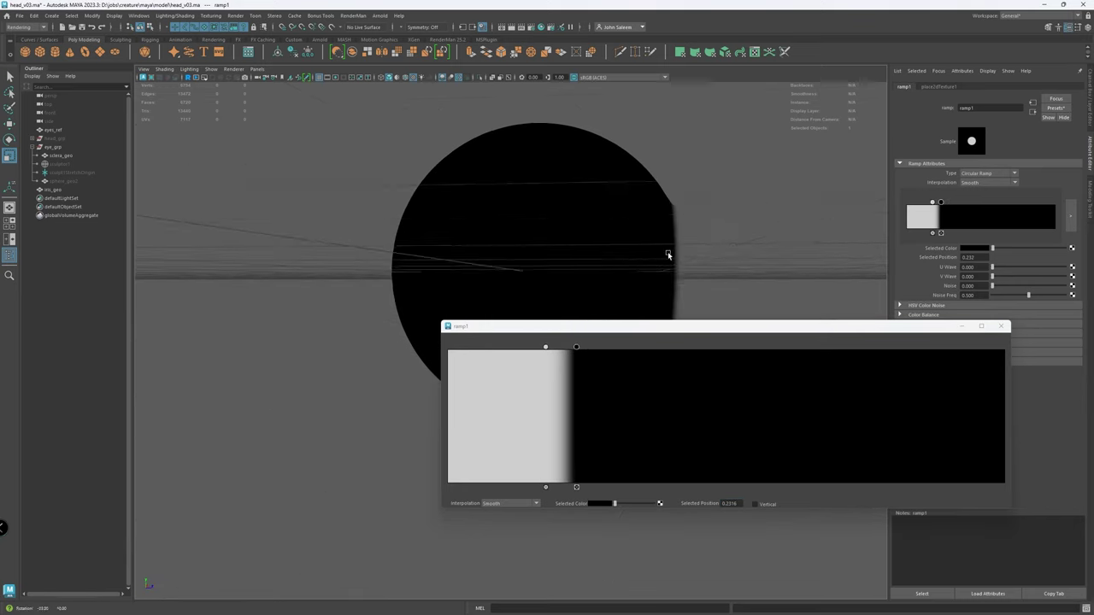
{"action": "middle_click_drag", "start_coordinate": [669, 254], "coordinate": [581, 233], "text": "alt"}
{"action": "right_click_drag", "start_coordinate": [581, 233], "coordinate": [710, 245], "text": "alt"}
{"action": "mouse_move", "coordinate": [546, 347]}
{"action": "left_mouse_down"}
{"action": "mouse_move", "coordinate": [591, 349]}
{"action": "mouse_move", "coordinate": [550, 350]}
{"action": "mouse_move", "coordinate": [568, 349]}
{"action": "left_mouse_up"}
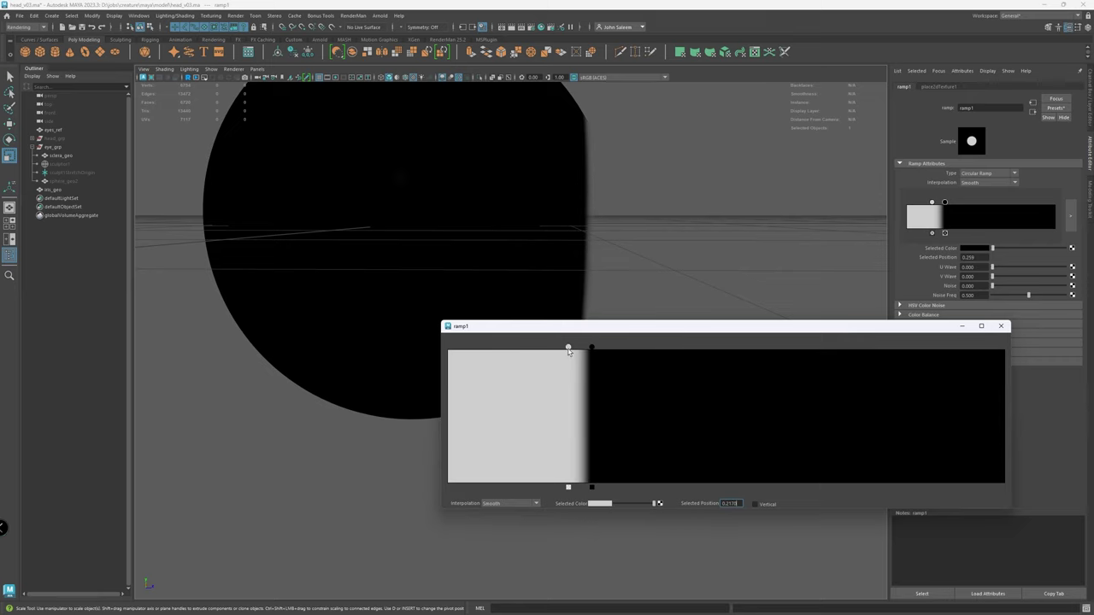
{"action": "left_click", "coordinate": [1000, 326]}
Step: Check the circular ramp from the front of the eye and nudge its black handle slightly toward the light one
{"action": "right_click_drag", "start_coordinate": [776, 329], "coordinate": [700, 299], "text": "alt"}
{"action": "left_click_drag", "start_coordinate": [701, 299], "coordinate": [622, 274], "text": "alt"}
{"action": "right_click_drag", "start_coordinate": [623, 274], "coordinate": [631, 276], "text": "alt"}
{"action": "left_click_drag", "start_coordinate": [631, 276], "coordinate": [604, 279], "text": "alt"}
{"action": "left_click", "coordinate": [1070, 217]}
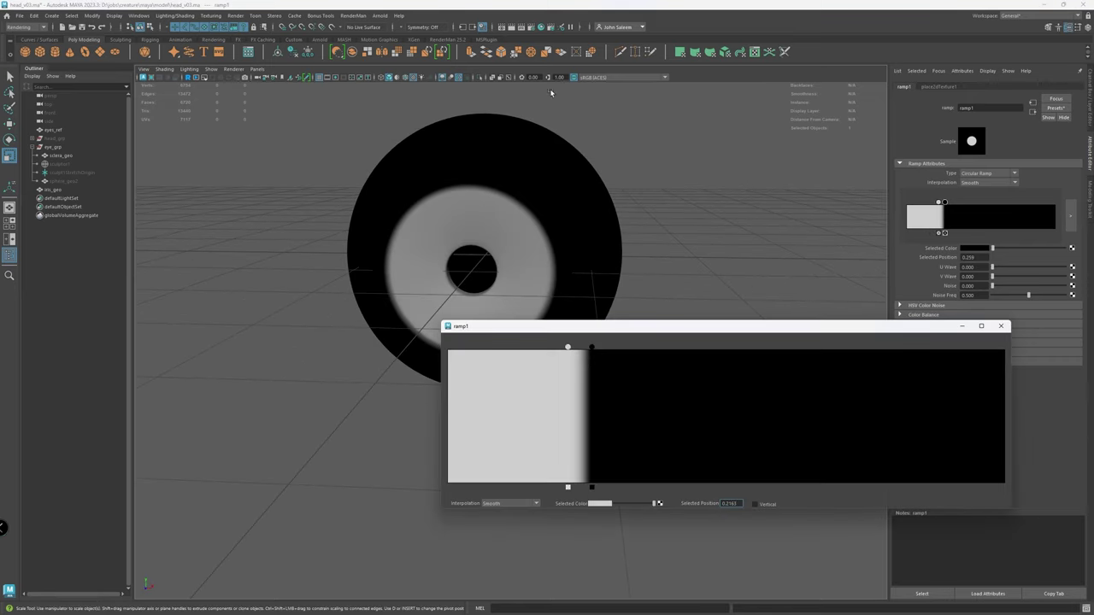
{"action": "key", "text": "space"}
{"action": "left_click_drag", "start_coordinate": [341, 244], "coordinate": [343, 270]}
{"action": "mouse_move", "coordinate": [591, 348]}
{"action": "left_mouse_down"}
{"action": "mouse_move", "coordinate": [564, 350]}
{"action": "mouse_move", "coordinate": [586, 350]}
{"action": "left_mouse_up"}
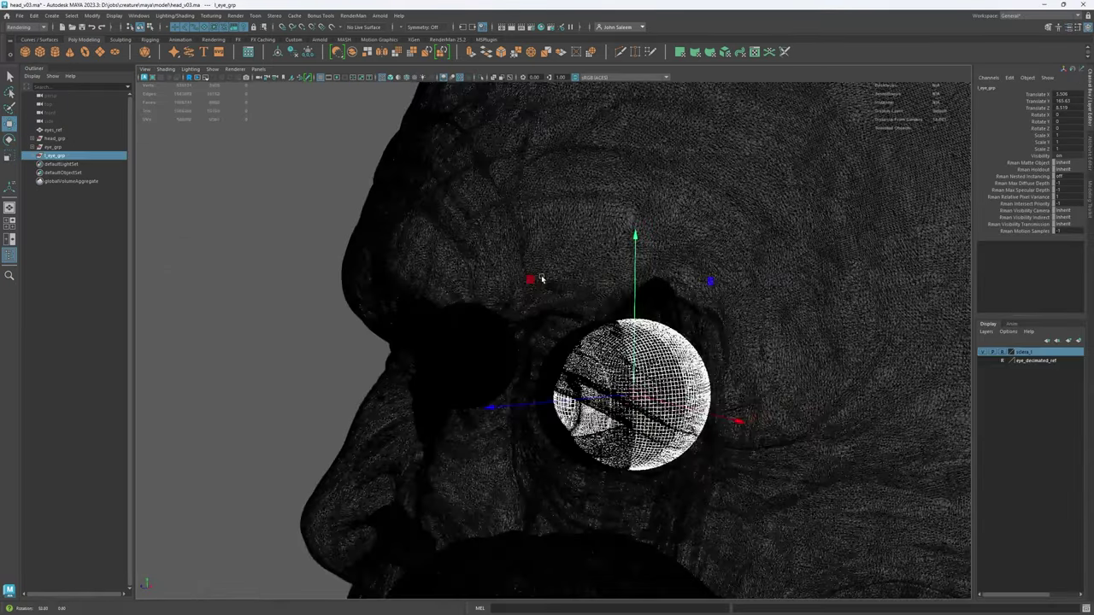
Step: Move l_eye_grp into the head's eye socket at about Translate X 3.343 and turn on shaded display
{"action": "left_click_drag", "start_coordinate": [599, 367], "coordinate": [644, 369], "text": "alt"}
{"action": "left_click_drag", "start_coordinate": [707, 383], "coordinate": [699, 383]}
{"action": "mouse_move", "coordinate": [700, 382]}
{"action": "left_mouse_down", "text": "alt"}
{"action": "mouse_move", "coordinate": [509, 393]}
{"action": "mouse_move", "coordinate": [563, 353]}
{"action": "mouse_move", "coordinate": [593, 350]}
{"action": "left_mouse_up", "text": "alt"}
{"action": "key", "text": "5"}
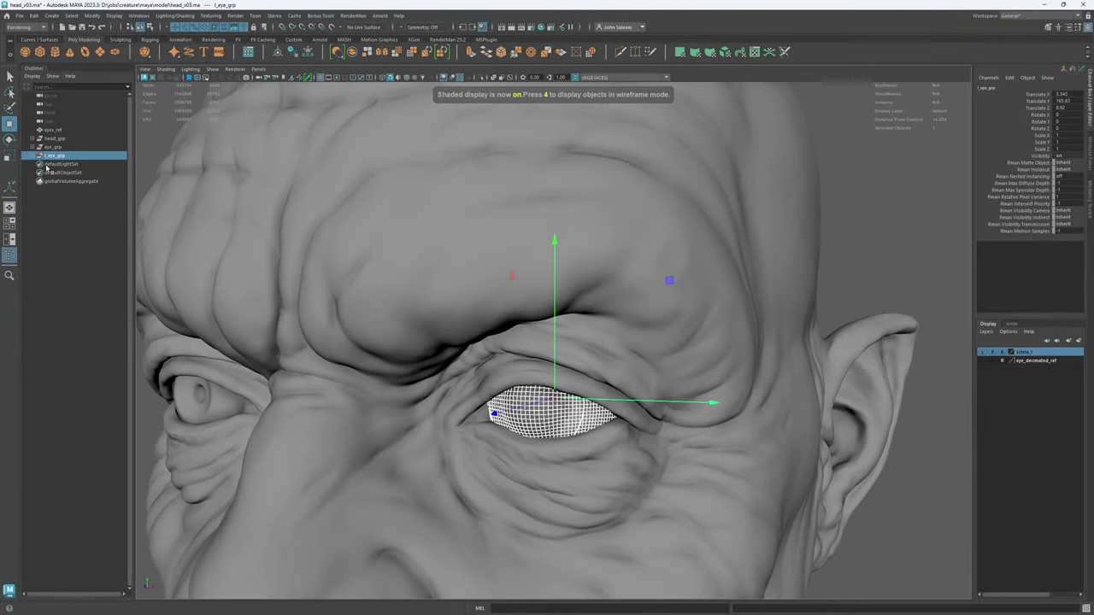
Step: Hide the eyes_decimated mesh inside head_grp
{"action": "left_click", "coordinate": [33, 139]}
{"action": "left_click", "coordinate": [83, 156]}
{"action": "key", "text": "ctrl+h"}
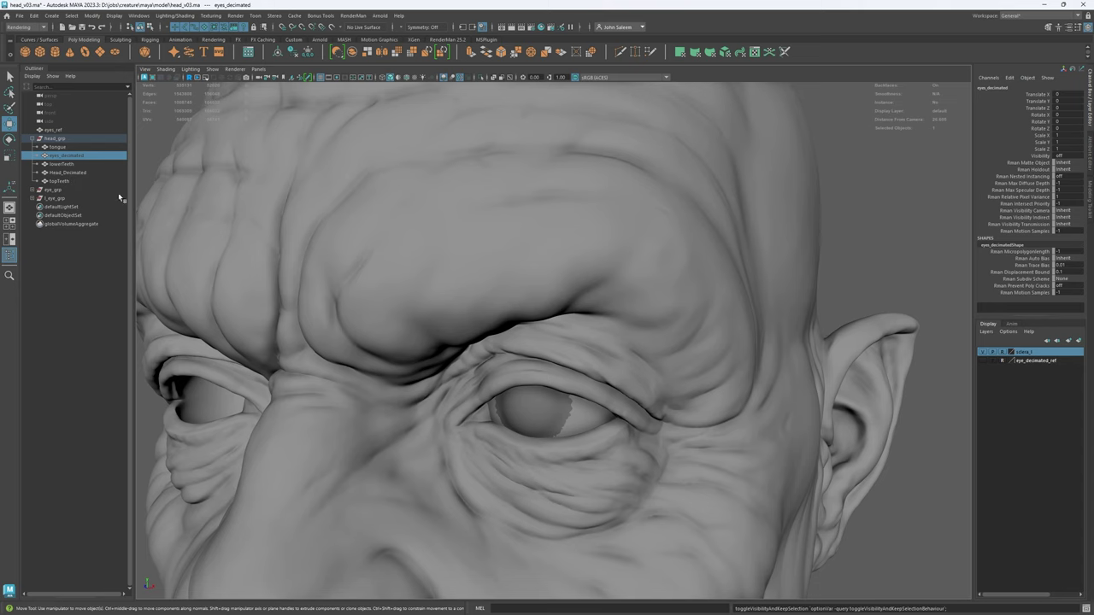
{"action": "left_click_drag", "start_coordinate": [769, 341], "coordinate": [589, 342], "text": "alt"}
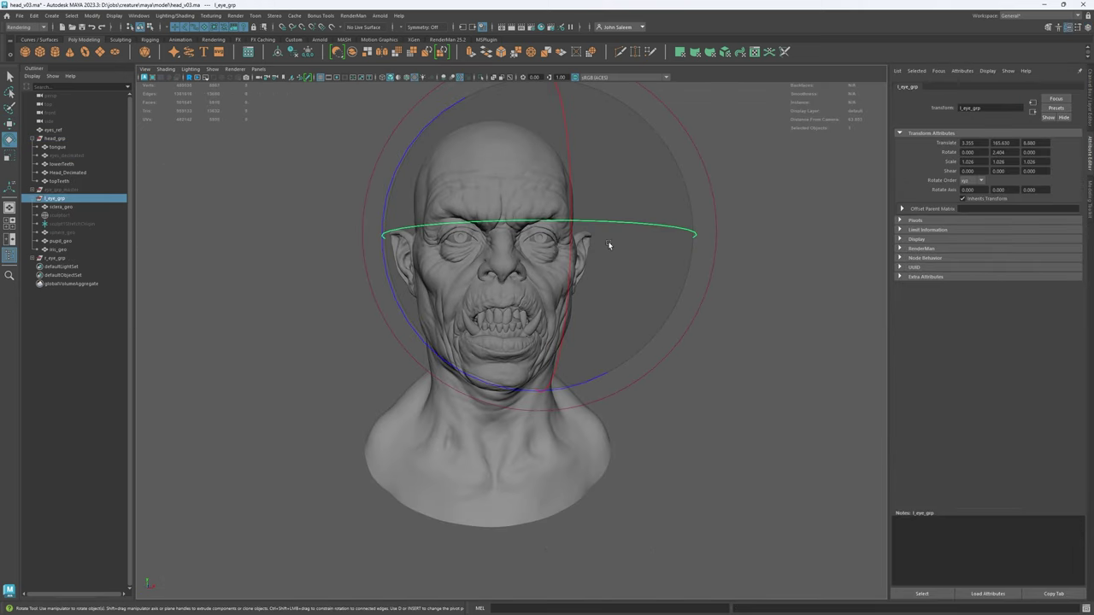
Step: Rotate l_eye_grp to 2.863 around Y and show its channels
{"action": "left_click_drag", "start_coordinate": [619, 223], "coordinate": [624, 224]}
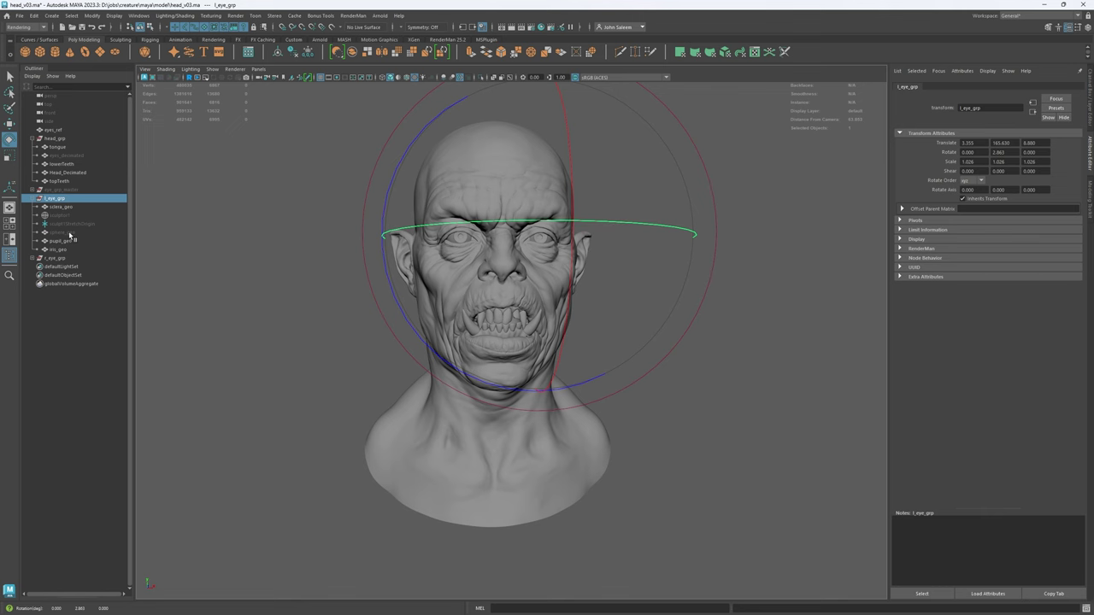
{"action": "key", "text": "ctrl+a"}
{"action": "middle_click_drag", "start_coordinate": [425, 300], "coordinate": [376, 311], "text": "alt"}
{"action": "right_click_drag", "start_coordinate": [537, 278], "coordinate": [624, 300], "text": "alt"}
{"action": "middle_click_drag", "start_coordinate": [301, 259], "coordinate": [311, 290], "text": "alt"}
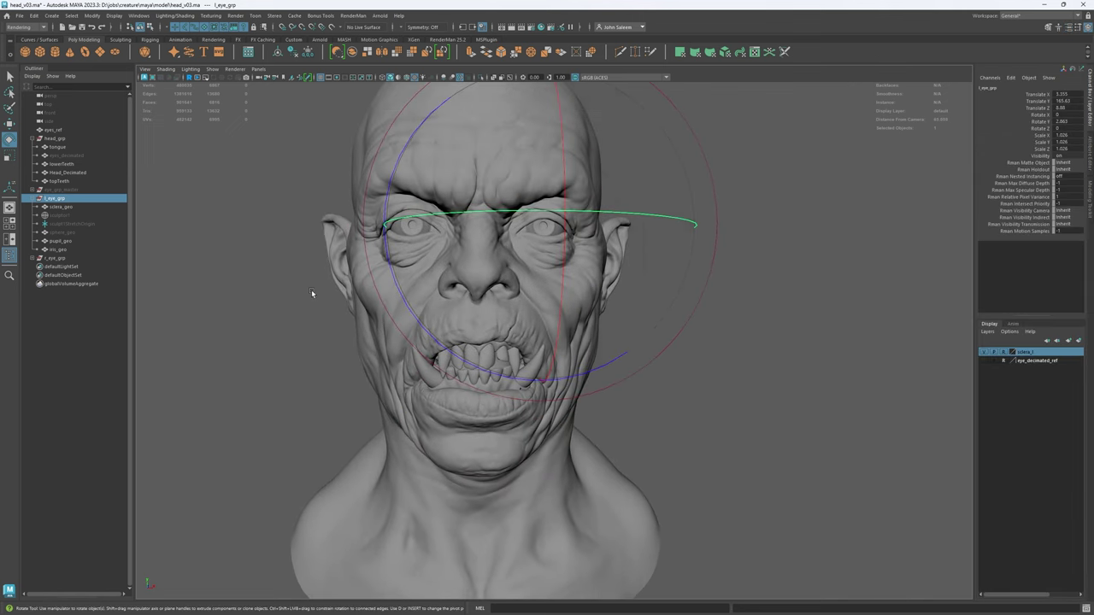
Step: Replace r_eye_grp with a duplicate of l_eye_grp at Translate X -3.355, and select the duplicate
{"action": "left_click", "coordinate": [79, 258]}
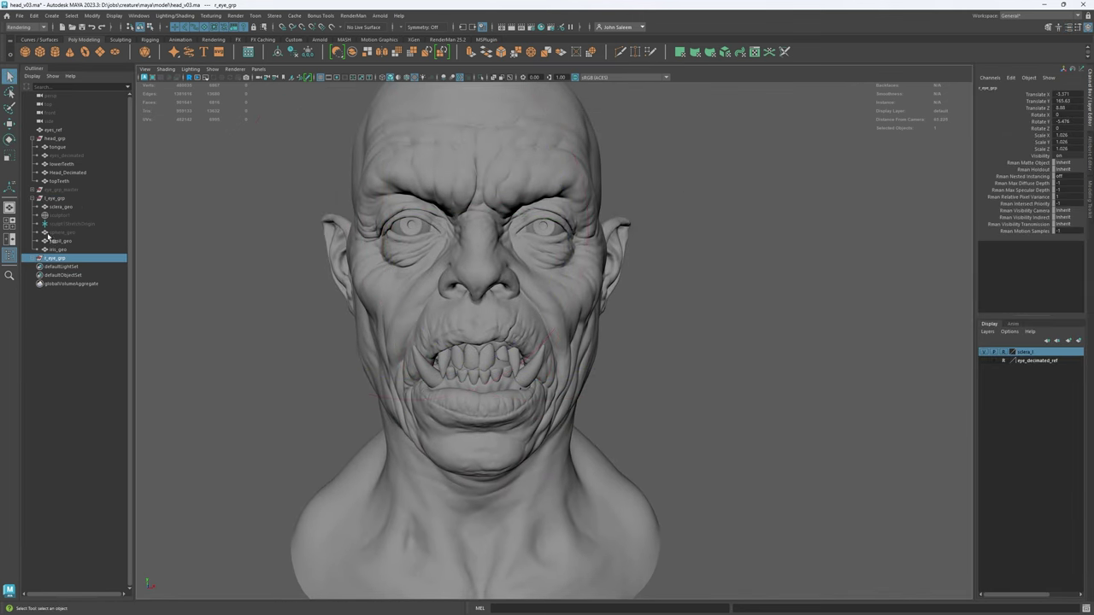
{"action": "left_click", "coordinate": [54, 198]}
{"action": "key", "text": "w"}
{"action": "left_click_drag", "start_coordinate": [615, 284], "coordinate": [622, 322], "text": "alt"}
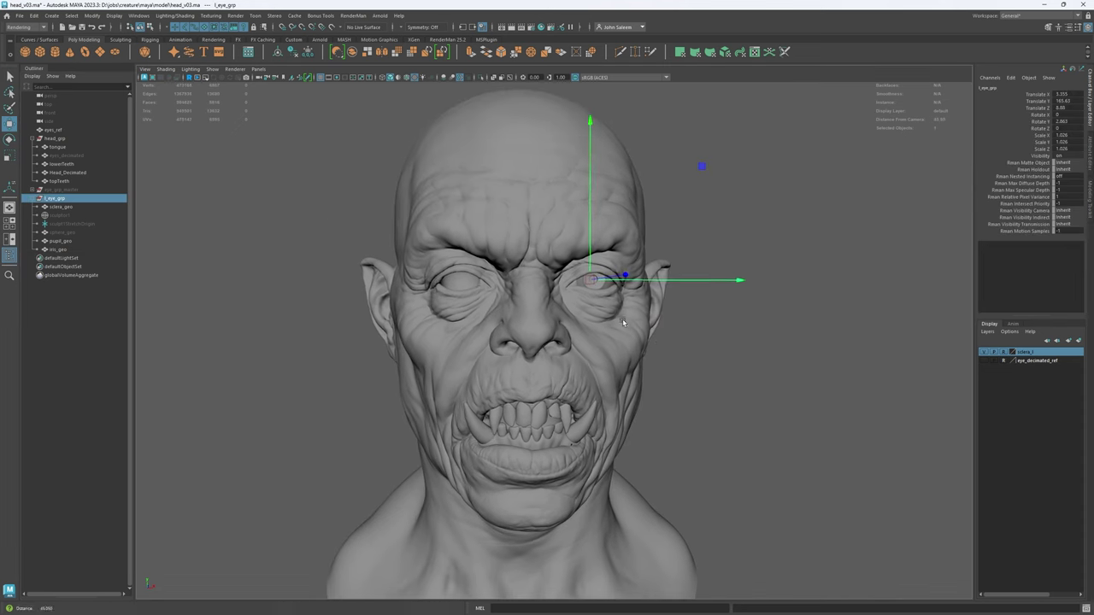
{"action": "right_click_drag", "start_coordinate": [622, 320], "coordinate": [654, 341], "text": "alt"}
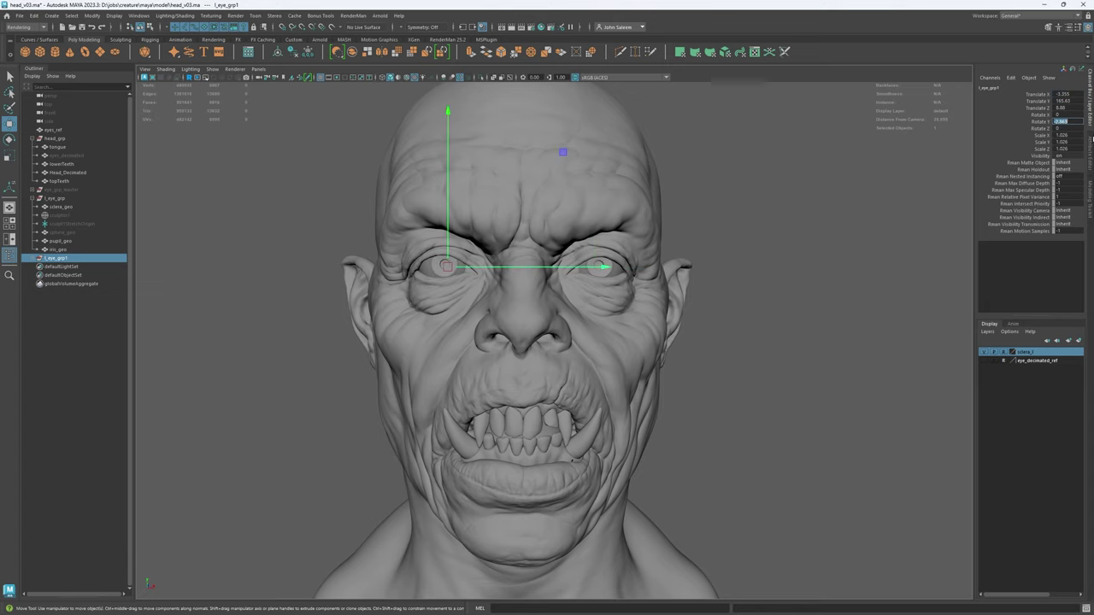
{"action": "left_click", "coordinate": [686, 423]}
{"action": "left_click_drag", "start_coordinate": [686, 423], "coordinate": [660, 394], "text": "alt"}
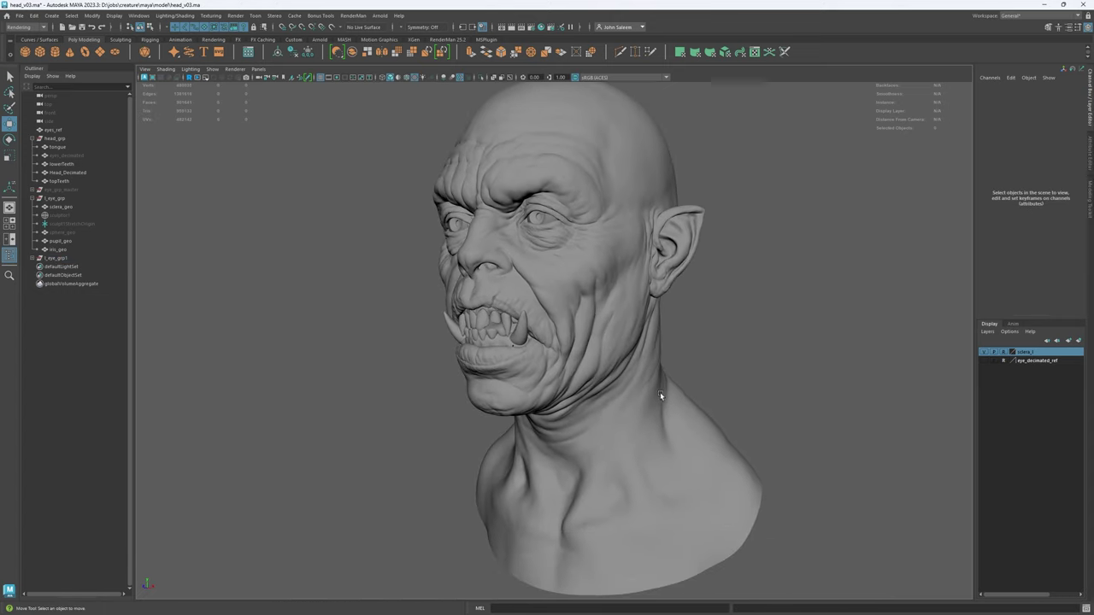
{"action": "left_click", "coordinate": [33, 197]}
{"action": "left_click", "coordinate": [57, 207]}
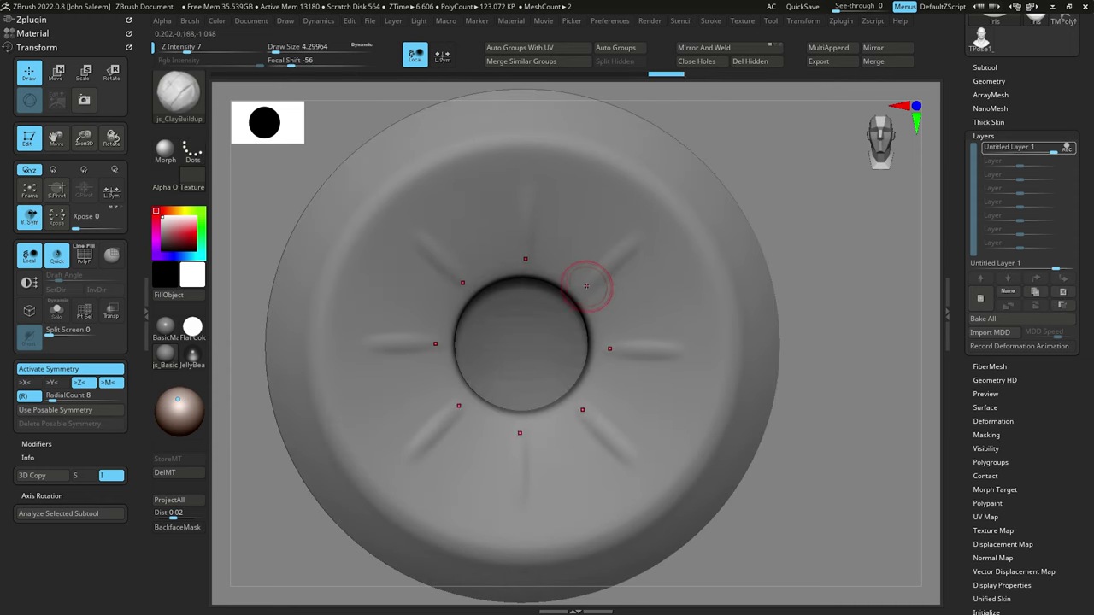
Step: In ZBrush, sculpt radial ridges around the iris's pupil hole with js_ClayBuildup at radial count 8
{"action": "left_click_drag", "start_coordinate": [775, 193], "coordinate": [772, 191]}
{"action": "left_click_drag", "start_coordinate": [591, 266], "coordinate": [646, 228]}
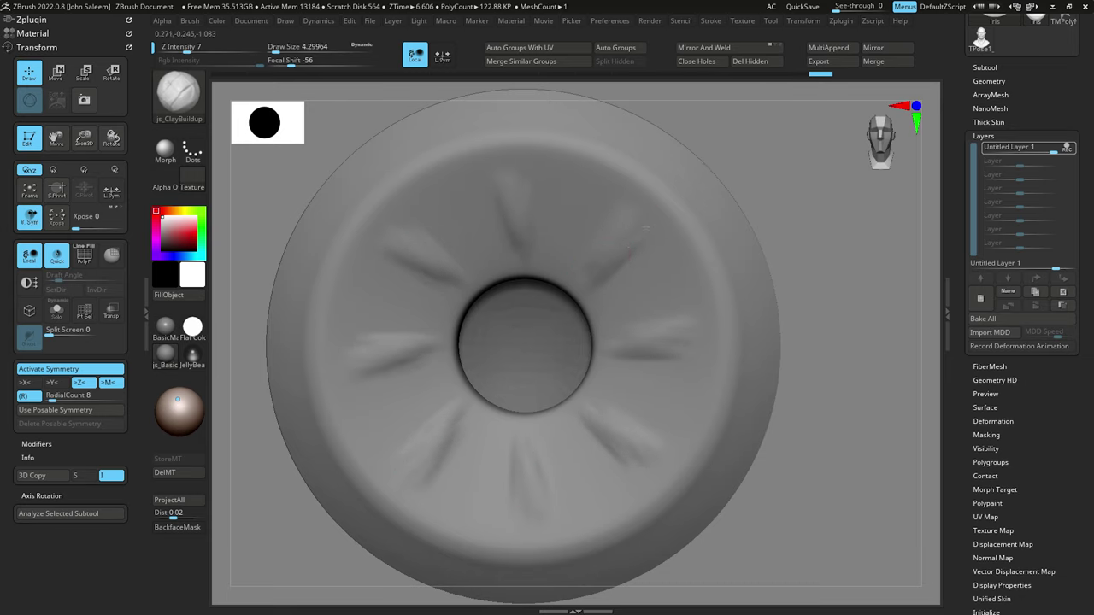
{"action": "key", "text": "s"}
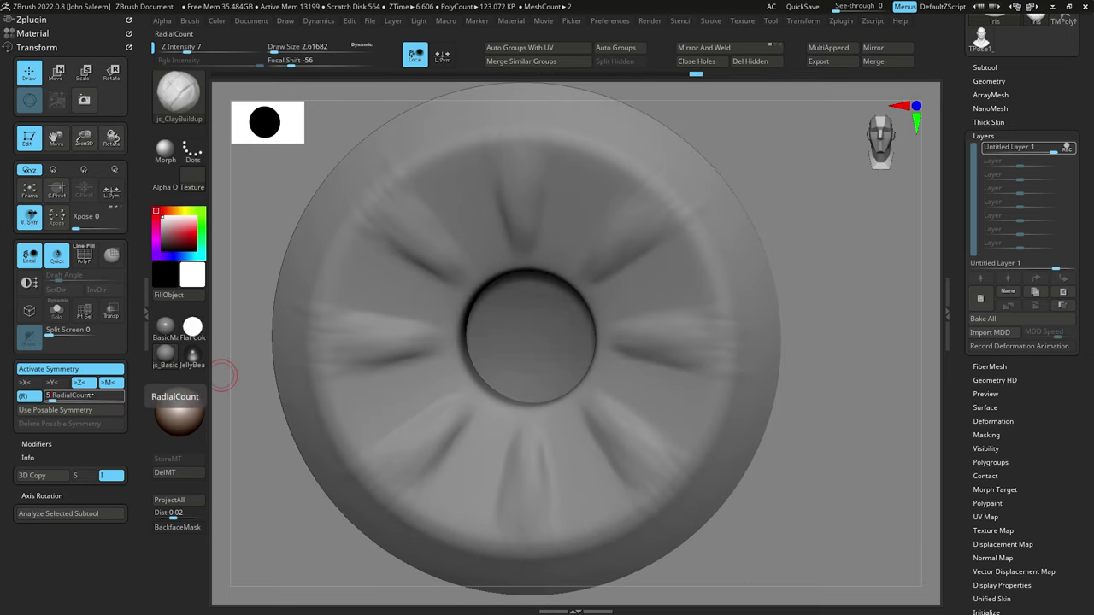
Step: Mask an irregular ring around the pupil hole with MaskPen at radial count 5
{"action": "left_click_drag", "start_coordinate": [462, 222], "coordinate": [458, 245], "text": "ctrl"}
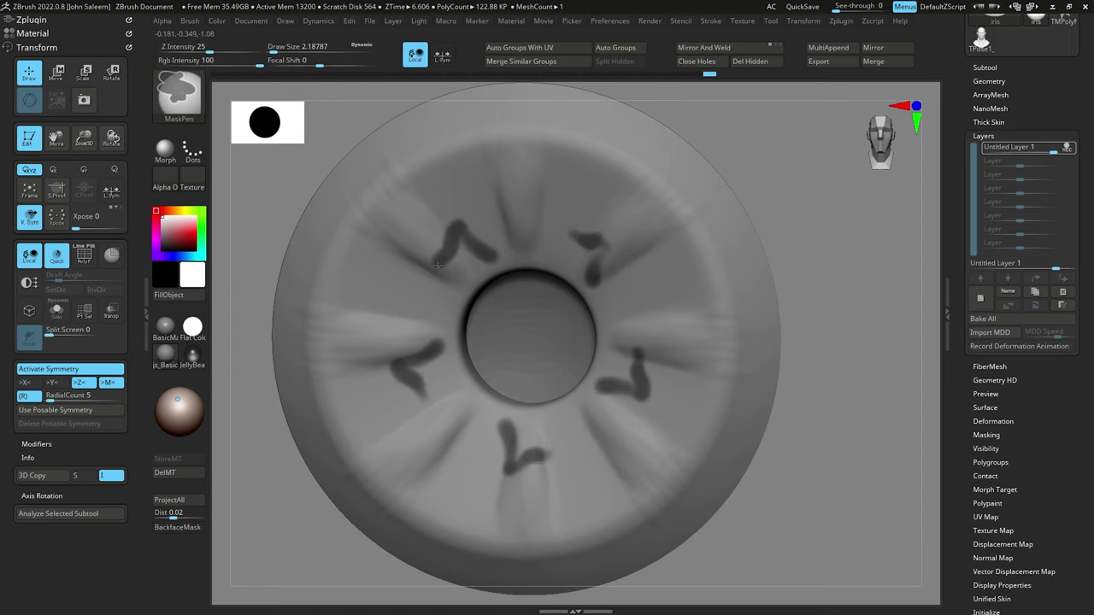
{"action": "mouse_move", "coordinate": [458, 245]}
{"action": "left_mouse_down", "text": "ctrl"}
{"action": "mouse_move", "coordinate": [630, 354]}
{"action": "mouse_move", "coordinate": [467, 400]}
{"action": "mouse_move", "coordinate": [475, 376]}
{"action": "left_mouse_up", "text": "ctrl"}
{"action": "left_click_drag", "start_coordinate": [763, 224], "coordinate": [776, 205]}
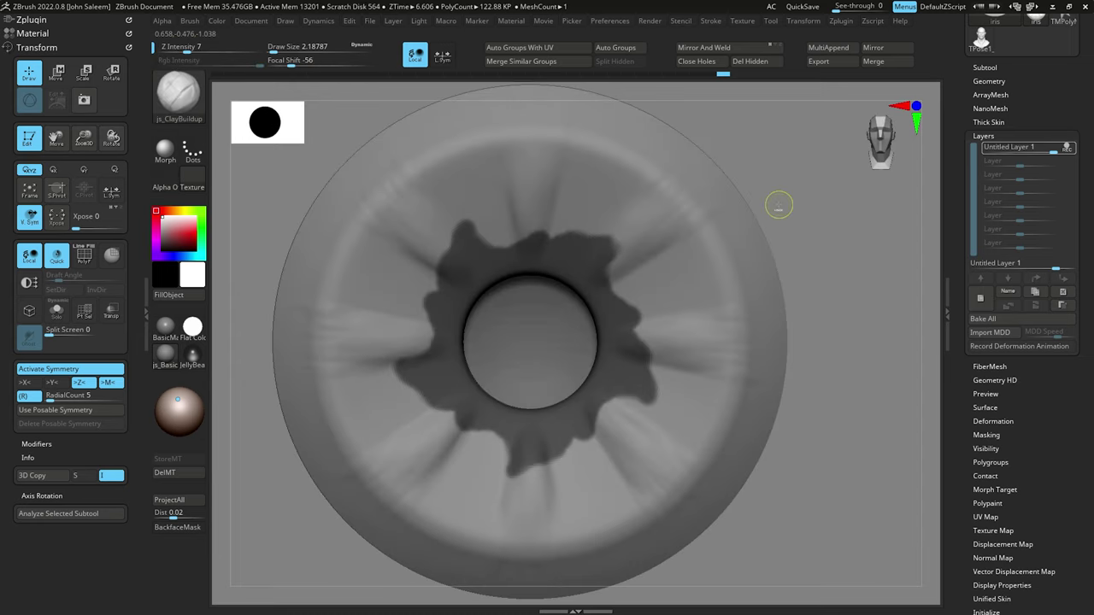
Step: Invert the ring mask, set the radial count to 3 and refine the ring's jagged outline with mask strokes
{"action": "left_click", "coordinate": [776, 205], "text": "ctrl"}
{"action": "type", "text": "3"}
{"action": "key", "text": "Return"}
{"action": "key", "text": "s"}
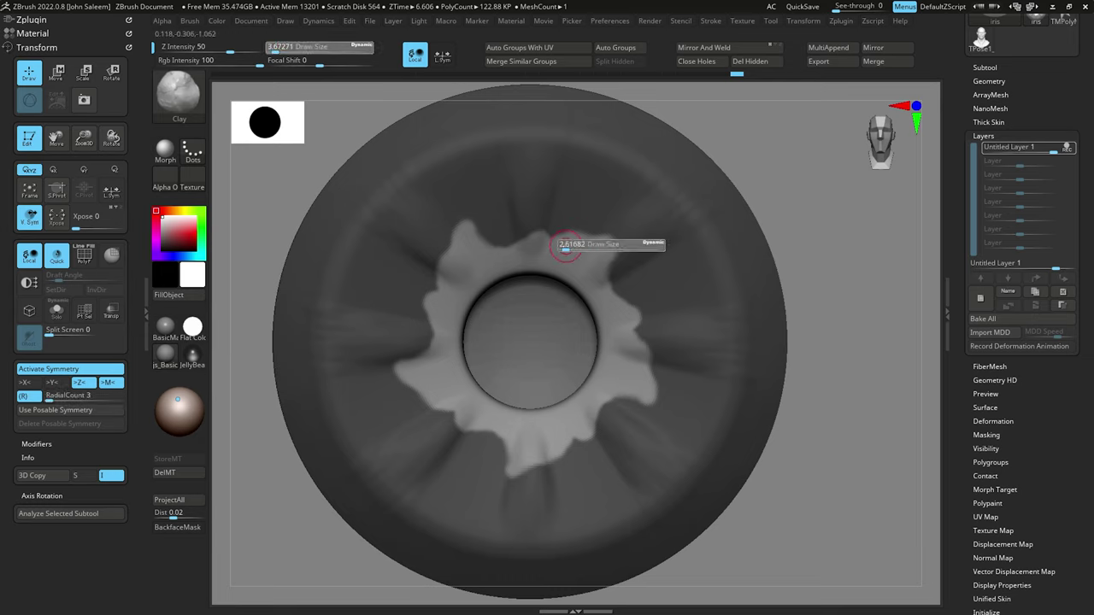
{"action": "left_click_drag", "start_coordinate": [567, 243], "coordinate": [560, 242]}
{"action": "left_click_drag", "start_coordinate": [459, 223], "coordinate": [476, 232], "text": "ctrl"}
{"action": "key", "text": "s"}
{"action": "left_click_drag", "start_coordinate": [647, 395], "coordinate": [659, 386], "text": "ctrl"}
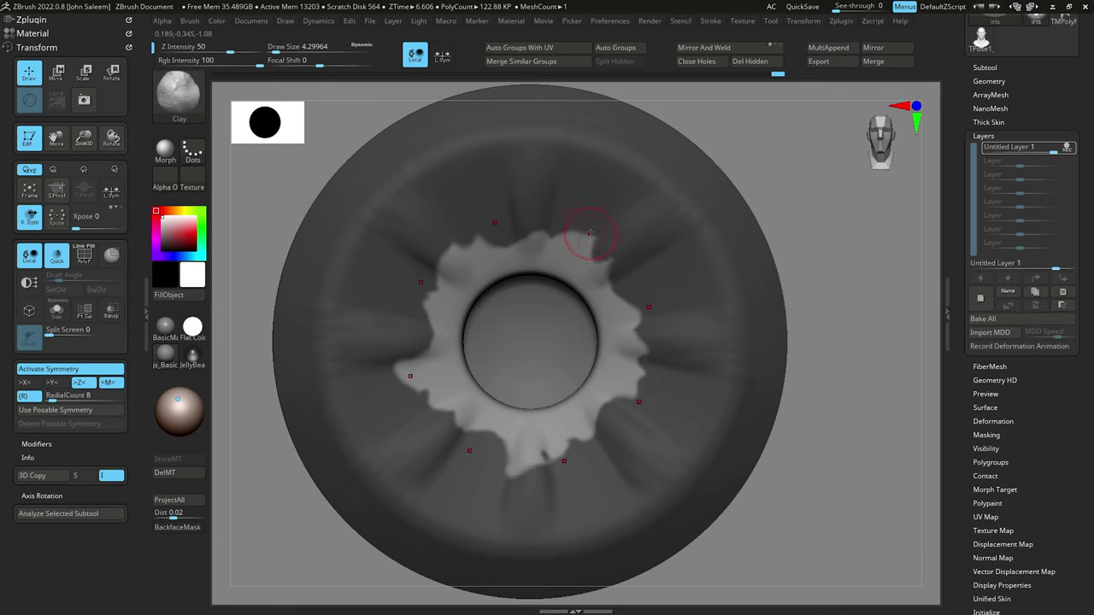
Step: Build up the unmasked ring around the pupil hole with the Clay brush at radial count 8
{"action": "left_click_drag", "start_coordinate": [591, 232], "coordinate": [409, 354]}
{"action": "left_click_drag", "start_coordinate": [795, 222], "coordinate": [794, 205]}
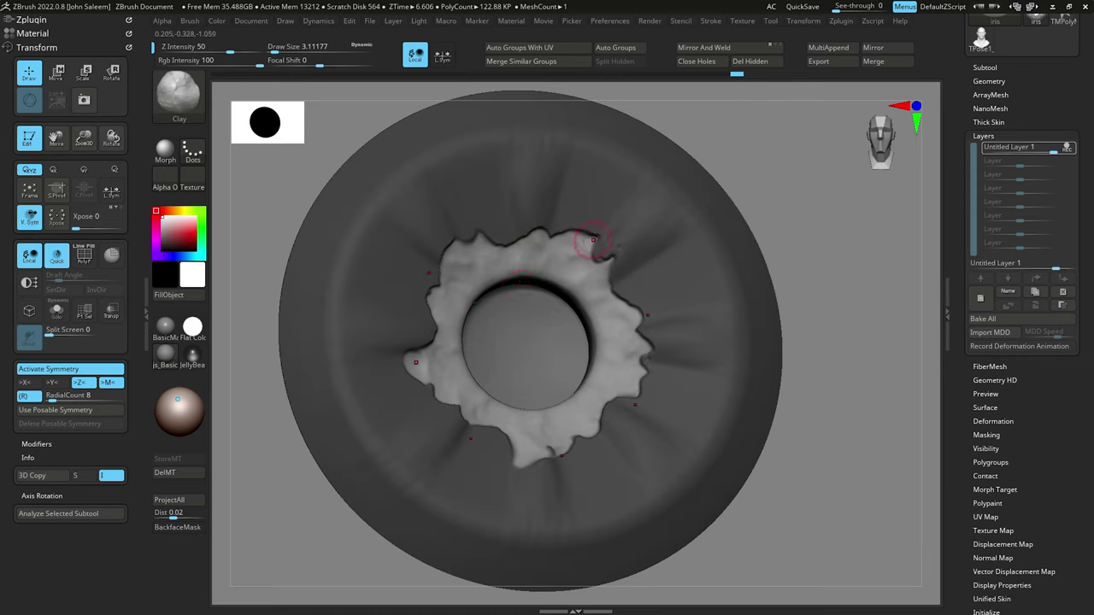
{"action": "key", "text": "s"}
{"action": "left_click_drag", "start_coordinate": [586, 243], "coordinate": [583, 253]}
{"action": "left_click_drag", "start_coordinate": [799, 204], "coordinate": [791, 197]}
Step: Carve radial folds into the ring with js_Slash and invert the mask
{"action": "key", "text": "s"}
{"action": "left_click_drag", "start_coordinate": [564, 255], "coordinate": [562, 256]}
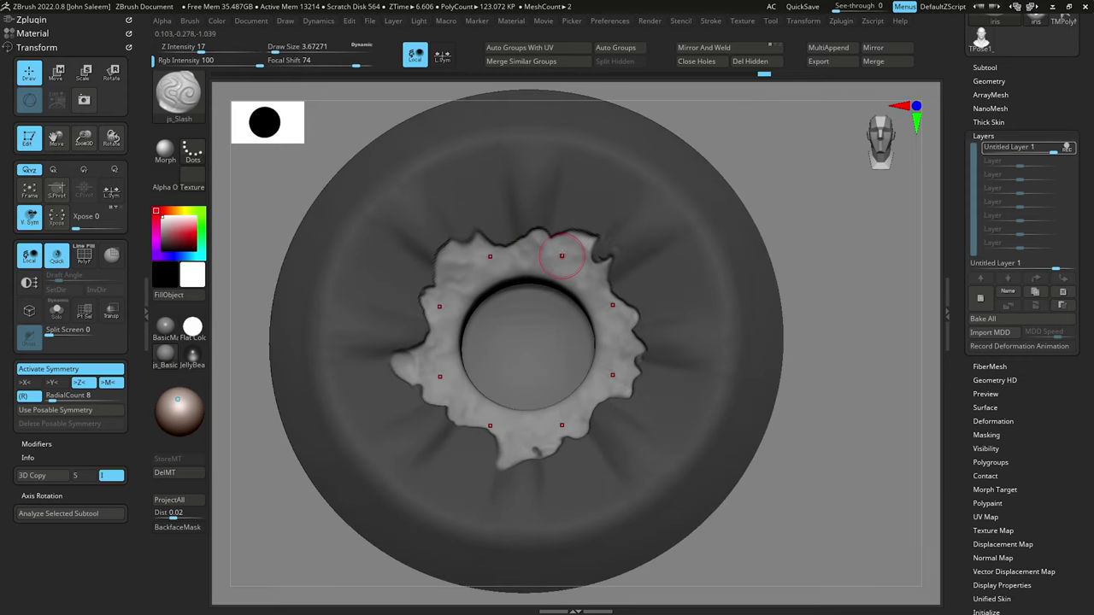
{"action": "key", "text": "ctrl+i"}
{"action": "left_click_drag", "start_coordinate": [795, 201], "coordinate": [789, 196]}
Step: Turn off symmetry and sculpt small strands beside the ring's jagged outer edge with the Standard brush
{"action": "key", "text": "b"}
{"action": "key", "text": "s"}
{"action": "key", "text": "t"}
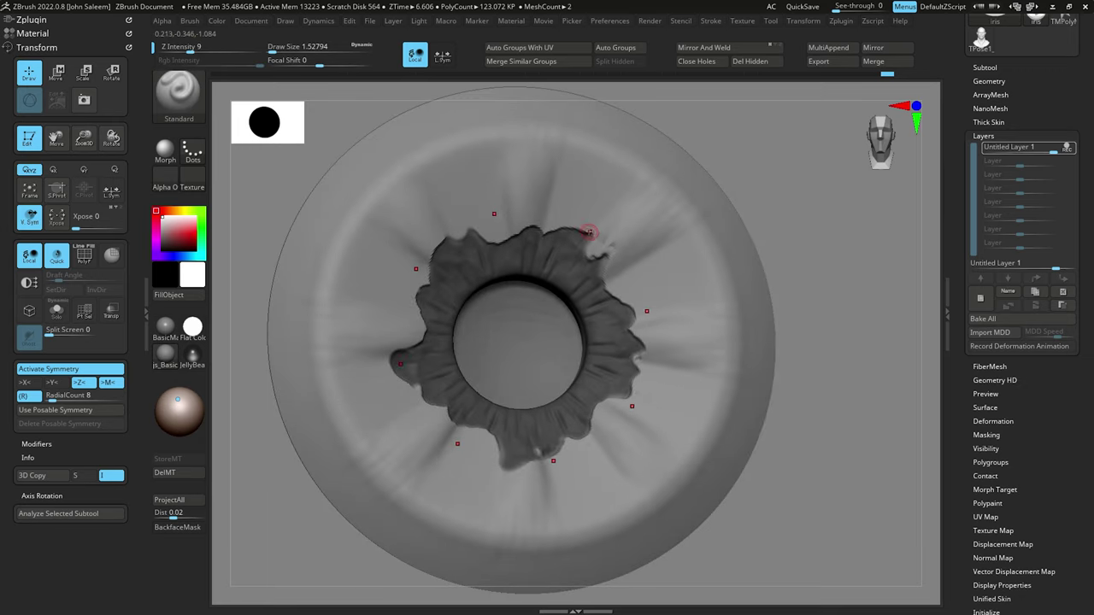
{"action": "key", "text": "x"}
{"action": "left_click_drag", "start_coordinate": [587, 235], "coordinate": [557, 237]}
{"action": "left_click_drag", "start_coordinate": [791, 197], "coordinate": [786, 197]}
{"action": "left_click_drag", "start_coordinate": [629, 223], "coordinate": [593, 251]}
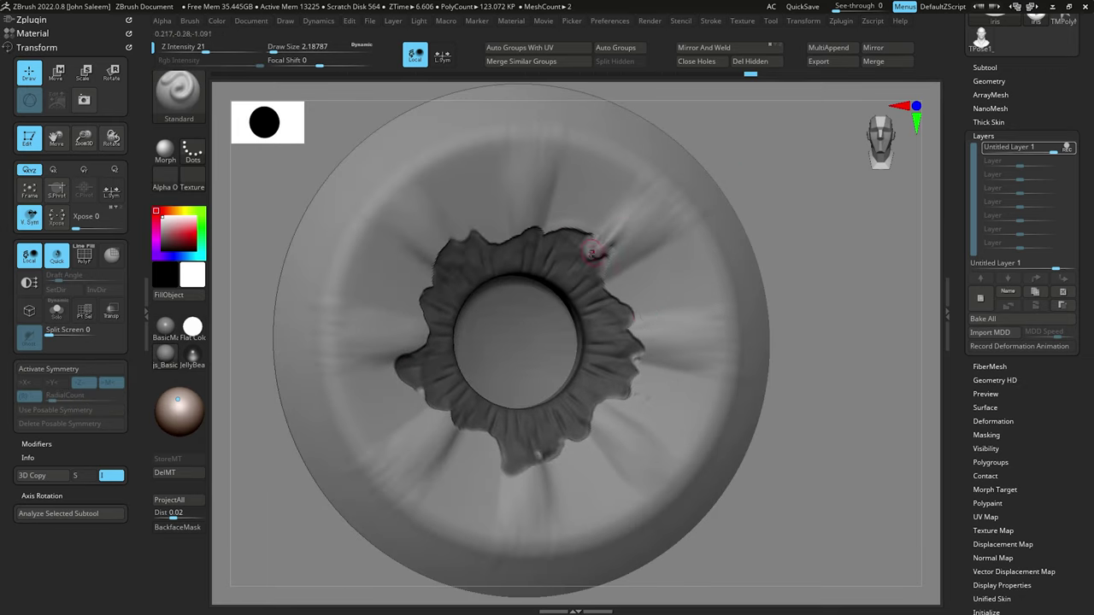
Step: Extend the sculpted strands along the masked ring's right and lower edges with the Standard brush, undoing the last stroke
{"action": "left_click_drag", "start_coordinate": [662, 326], "coordinate": [634, 333]}
{"action": "key", "text": "s"}
{"action": "left_click_drag", "start_coordinate": [606, 412], "coordinate": [595, 417]}
{"action": "left_click_drag", "start_coordinate": [586, 476], "coordinate": [564, 440]}
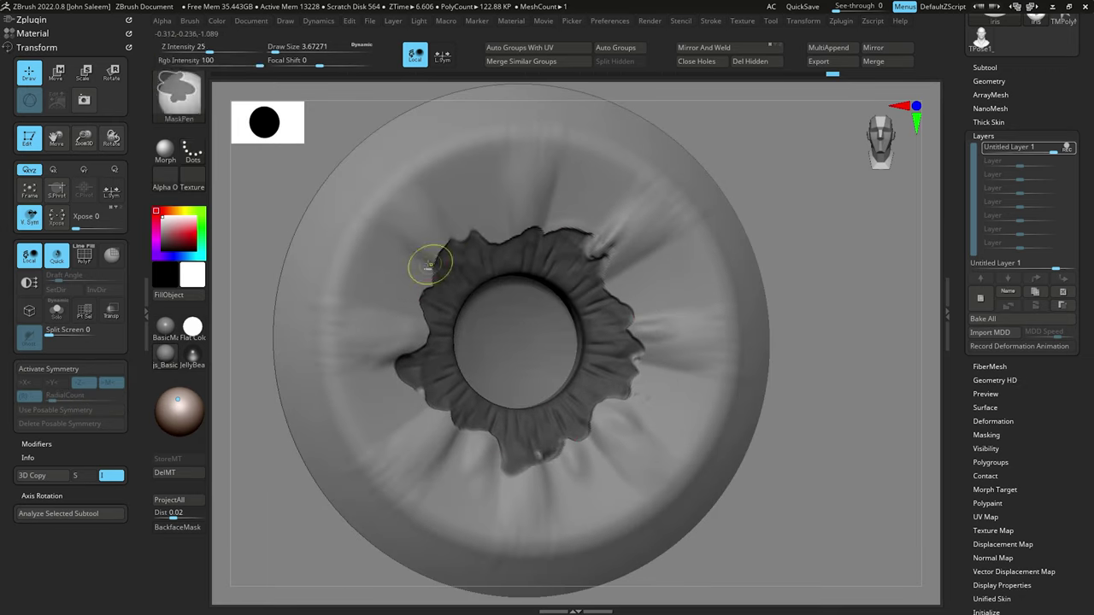
{"action": "key", "text": "ctrl+z"}
Step: Build up radial ridges on the outer iris around the masked ring with the Clay brush
{"action": "left_click_drag", "start_coordinate": [722, 131], "coordinate": [737, 130]}
{"action": "left_click_drag", "start_coordinate": [485, 181], "coordinate": [503, 223]}
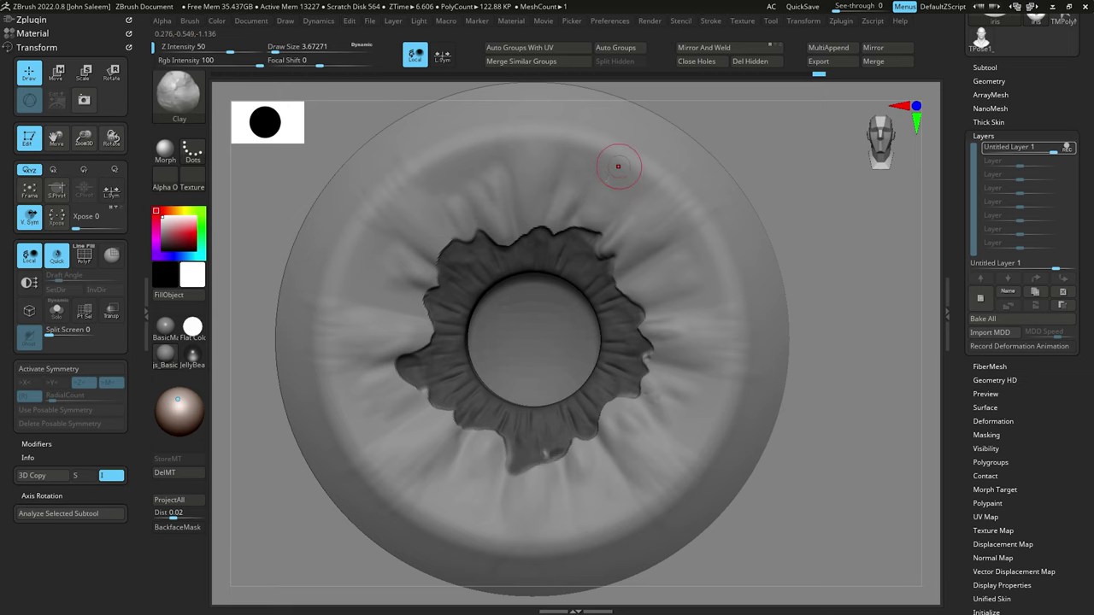
{"action": "right_click_drag", "start_coordinate": [450, 198], "coordinate": [597, 319]}
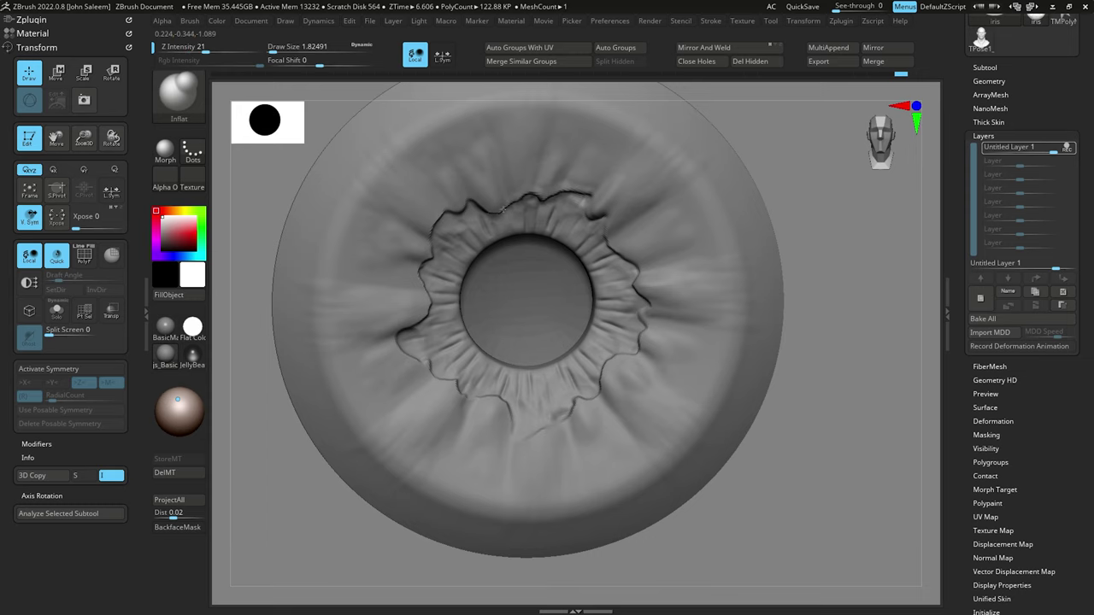
Step: Swell the ring's jagged outline along its upper, left and right edges with the Inflat brush at draw size 1.8
{"action": "left_click_drag", "start_coordinate": [502, 210], "coordinate": [403, 337]}
{"action": "left_click_drag", "start_coordinate": [781, 183], "coordinate": [802, 193]}
{"action": "left_click_drag", "start_coordinate": [628, 253], "coordinate": [644, 340]}
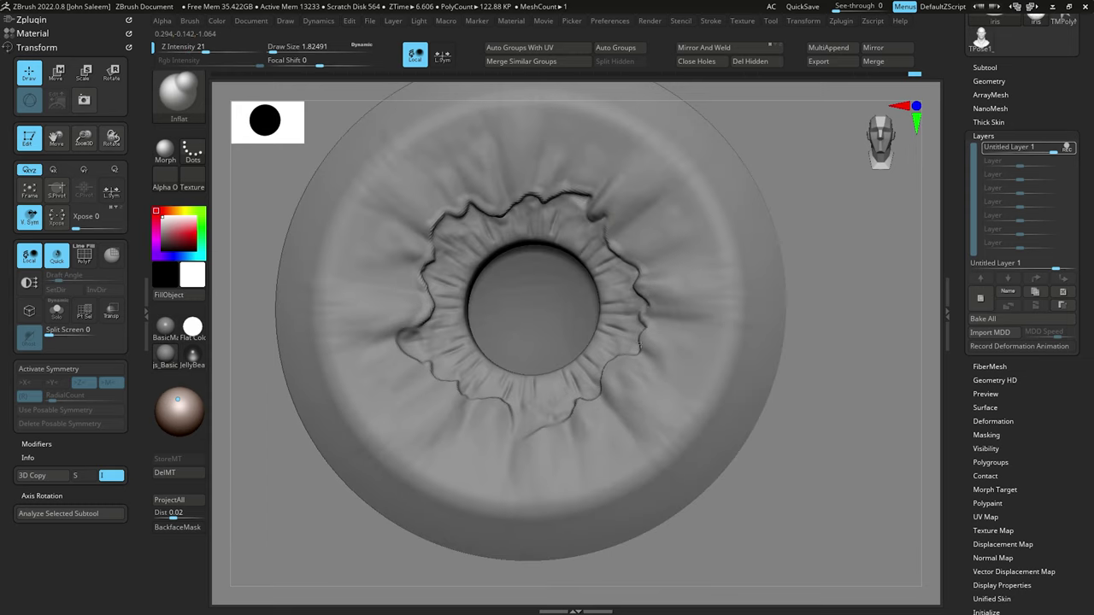
{"action": "left_click_drag", "start_coordinate": [781, 197], "coordinate": [765, 317]}
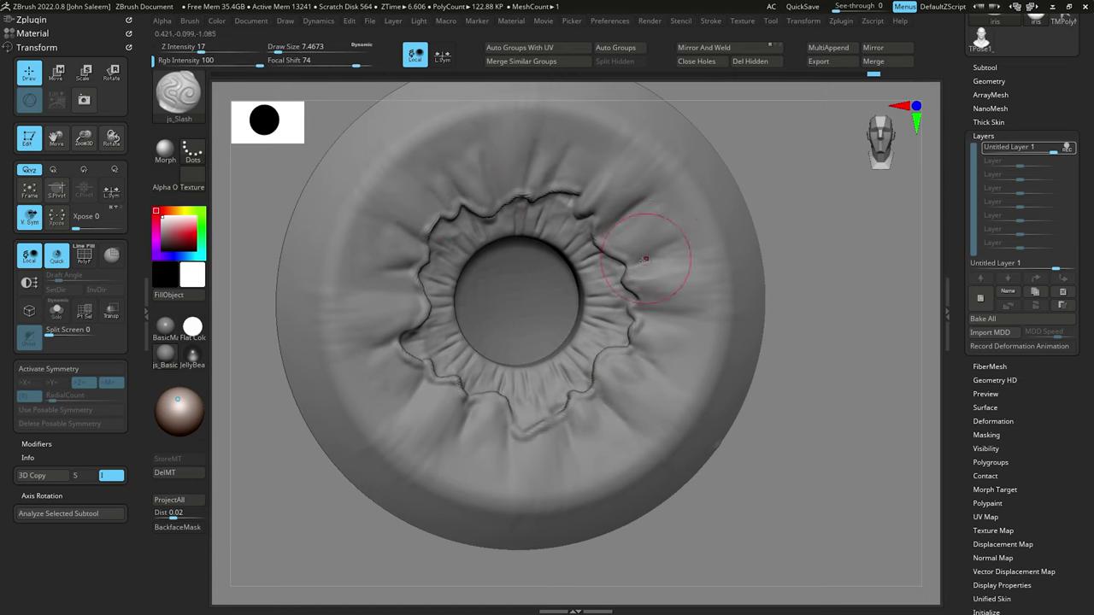
Step: Shape the radial folds above the ring with the Clay brush at draw size about 5.75
{"action": "key", "text": "2"}
{"action": "key", "text": "s"}
{"action": "left_click", "coordinate": [591, 177]}
{"action": "key", "text": "s"}
{"action": "left_click_drag", "start_coordinate": [589, 166], "coordinate": [583, 166]}
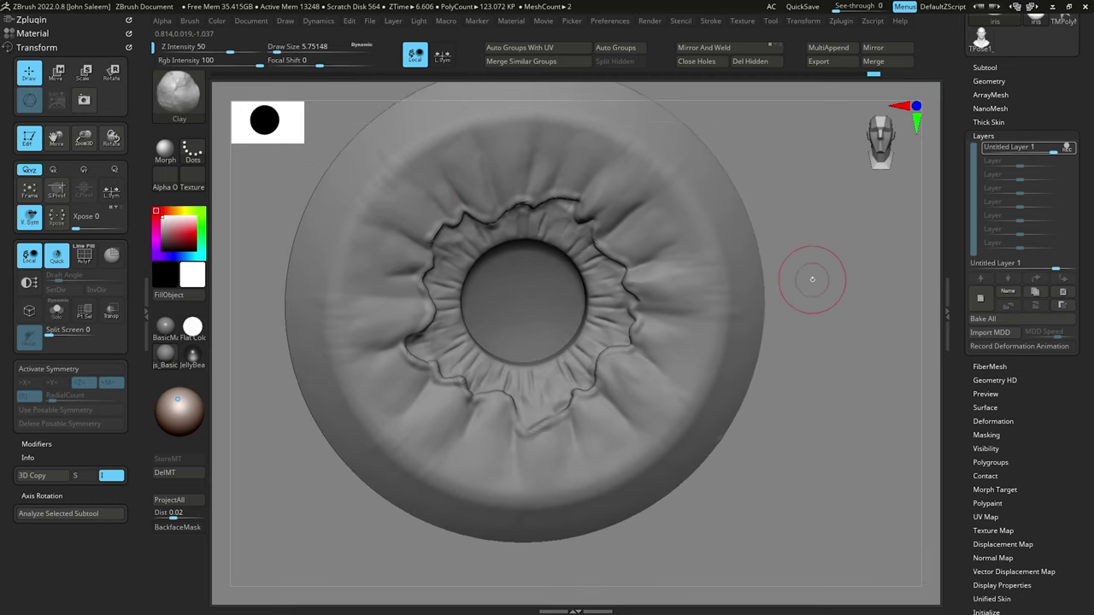
Step: Turn on radial symmetry with a count of 6 and mask small oval spots around the outer iris
{"action": "key", "text": "x"}
{"action": "left_click", "coordinate": [271, 49]}
{"action": "mouse_move", "coordinate": [624, 202]}
{"action": "left_mouse_down", "text": "ctrl"}
{"action": "mouse_move", "coordinate": [605, 213]}
{"action": "mouse_move", "coordinate": [606, 155]}
{"action": "mouse_move", "coordinate": [598, 175]}
{"action": "left_mouse_up", "text": "ctrl"}
{"action": "left_click_drag", "start_coordinate": [522, 140], "coordinate": [520, 163], "text": "ctrl"}
{"action": "left_click_drag", "start_coordinate": [366, 284], "coordinate": [372, 288], "text": "ctrl"}
{"action": "right_click_drag", "start_coordinate": [371, 288], "coordinate": [337, 254]}
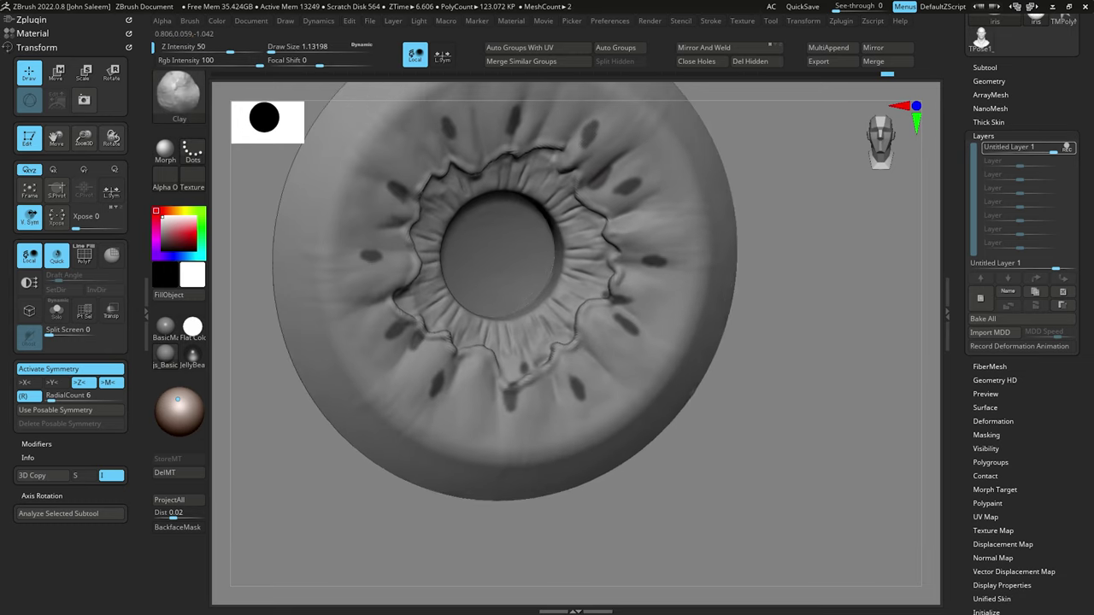
{"action": "left_click_drag", "start_coordinate": [621, 330], "coordinate": [604, 315], "text": "ctrl"}
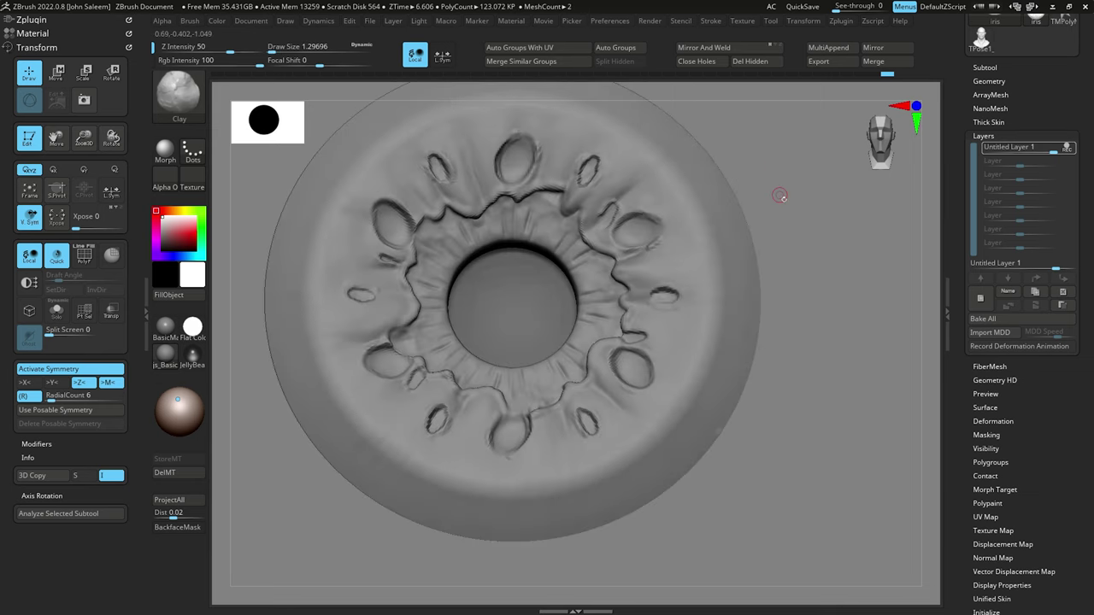
Step: Sculpt raised strands around the upper oval pits without symmetry, using the Standard brush at draw size 1.3
{"action": "left_click_drag", "start_coordinate": [781, 196], "coordinate": [747, 256]}
{"action": "left_click_drag", "start_coordinate": [545, 229], "coordinate": [566, 181]}
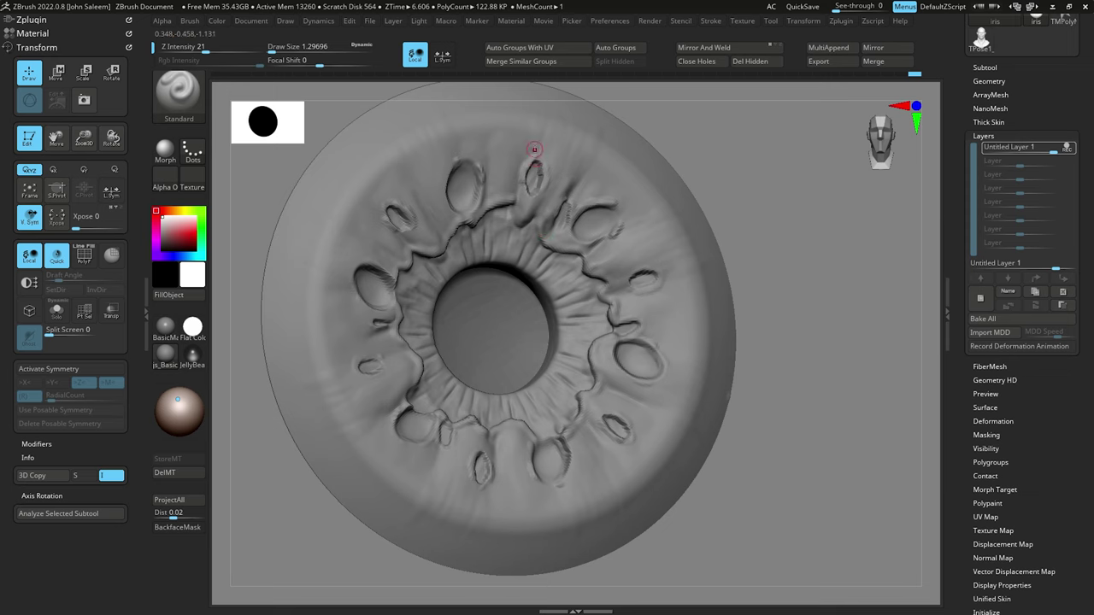
{"action": "left_click_drag", "start_coordinate": [555, 143], "coordinate": [543, 201]}
Step: Build up the surface around the large upper pit with the js_ClayBuildup brush at draw size 3.1
{"action": "left_click_drag", "start_coordinate": [781, 214], "coordinate": [752, 214]}
{"action": "key", "text": "b"}
{"action": "key", "text": "c"}
{"action": "key", "text": "b"}
{"action": "left_click_drag", "start_coordinate": [446, 176], "coordinate": [467, 135]}
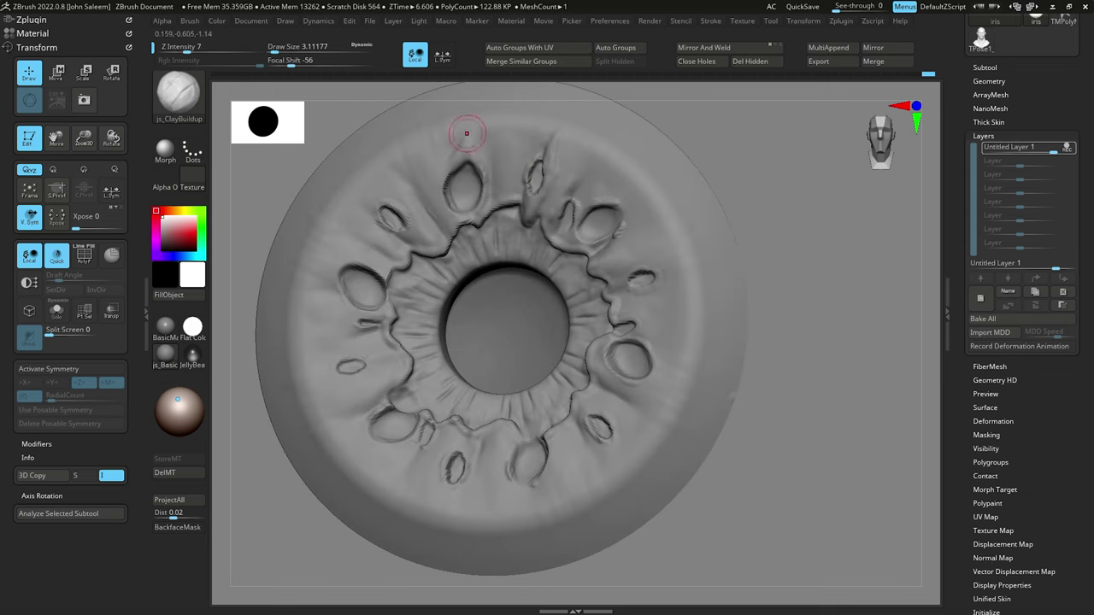
Step: Sculpt strands beside the pits on the iris's lower and right sides with the Standard brush
{"action": "left_click_drag", "start_coordinate": [769, 213], "coordinate": [788, 221]}
{"action": "key", "text": "b"}
{"action": "key", "text": "s"}
{"action": "key", "text": "t"}
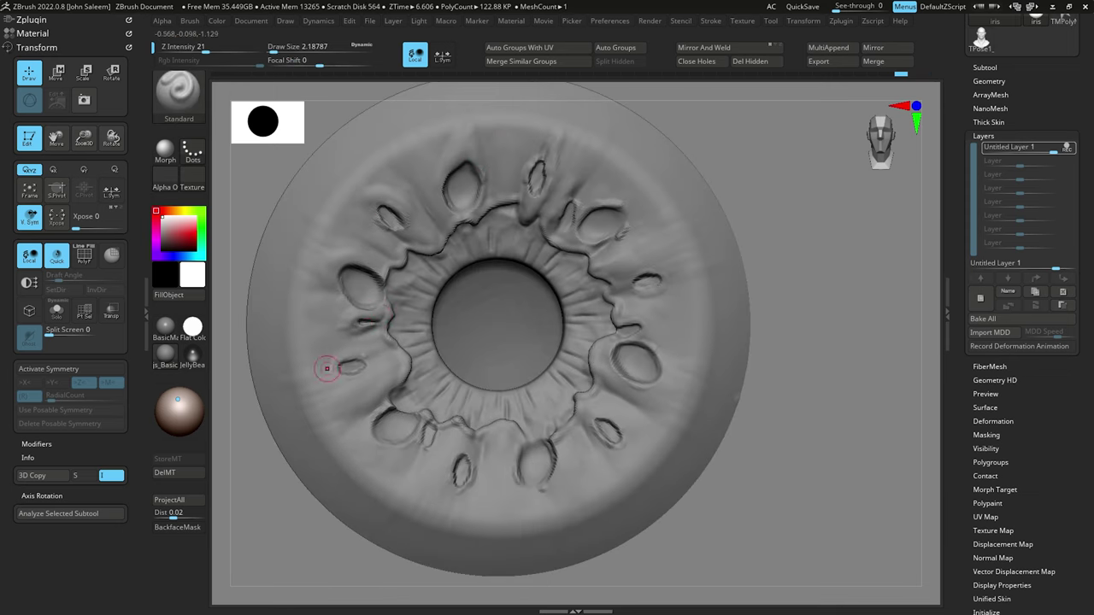
{"action": "left_click_drag", "start_coordinate": [521, 494], "coordinate": [545, 499]}
{"action": "left_click_drag", "start_coordinate": [581, 421], "coordinate": [623, 452]}
{"action": "left_click_drag", "start_coordinate": [608, 376], "coordinate": [664, 383]}
{"action": "left_click_drag", "start_coordinate": [630, 293], "coordinate": [665, 276]}
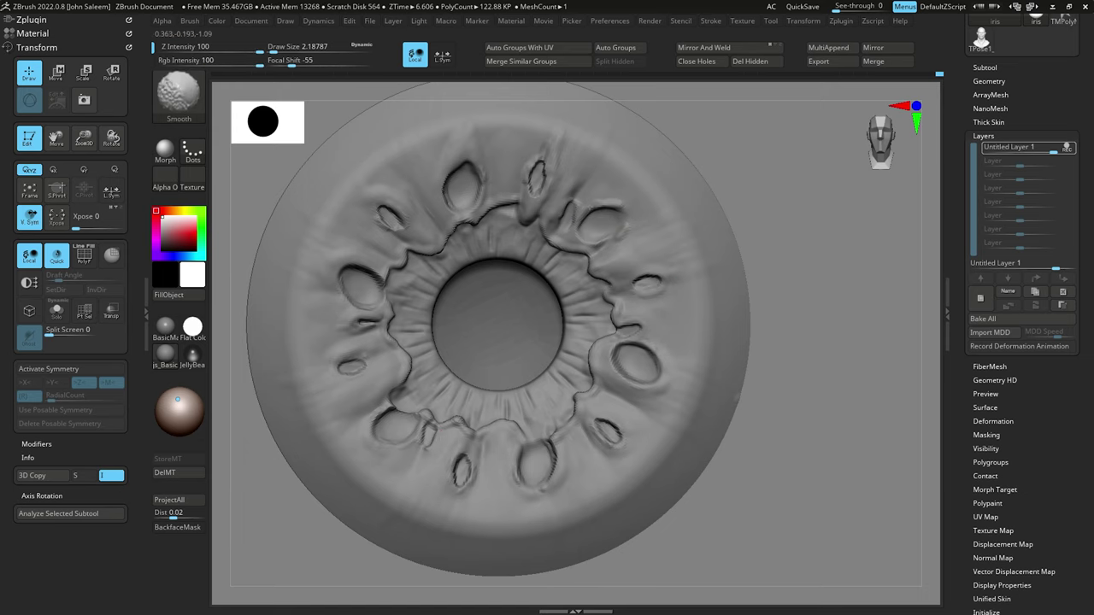
Step: Smooth the ring's left edge and swell its outline and nearby folds with the Inflat brush at draw size 1.5
{"action": "key", "text": "b"}
{"action": "key", "text": "c"}
{"action": "key", "text": "l"}
{"action": "mouse_move", "coordinate": [795, 410]}
{"action": "left_mouse_down"}
{"action": "mouse_move", "coordinate": [781, 317]}
{"action": "mouse_move", "coordinate": [726, 384]}
{"action": "left_mouse_up"}
{"action": "left_click_drag", "start_coordinate": [383, 319], "coordinate": [383, 316], "text": "shift"}
{"action": "key", "text": "b"}
{"action": "key", "text": "i"}
{"action": "key", "text": "n"}
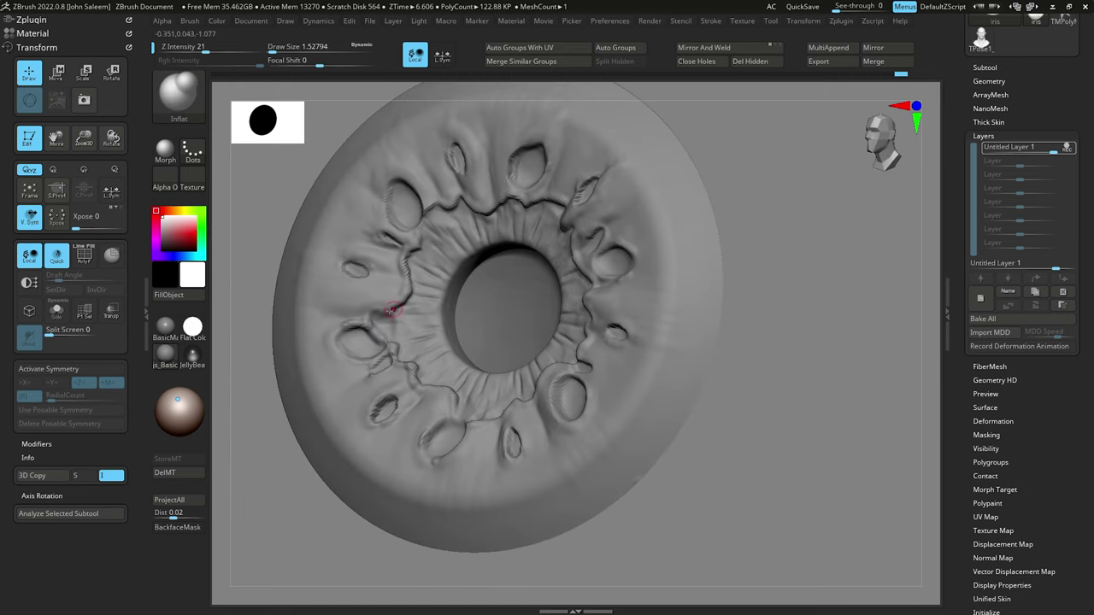
{"action": "right_click_drag", "start_coordinate": [696, 223], "coordinate": [578, 386]}
{"action": "mouse_move", "coordinate": [390, 186]}
{"action": "right_mouse_down"}
{"action": "mouse_move", "coordinate": [606, 180]}
{"action": "mouse_move", "coordinate": [447, 163]}
{"action": "mouse_move", "coordinate": [752, 313]}
{"action": "right_mouse_up"}
Step: Build up the folds around the iris with the js_ClayBuildup brush at radial count 5
{"action": "key", "text": "b"}
{"action": "key", "text": "c"}
{"action": "key", "text": "l"}
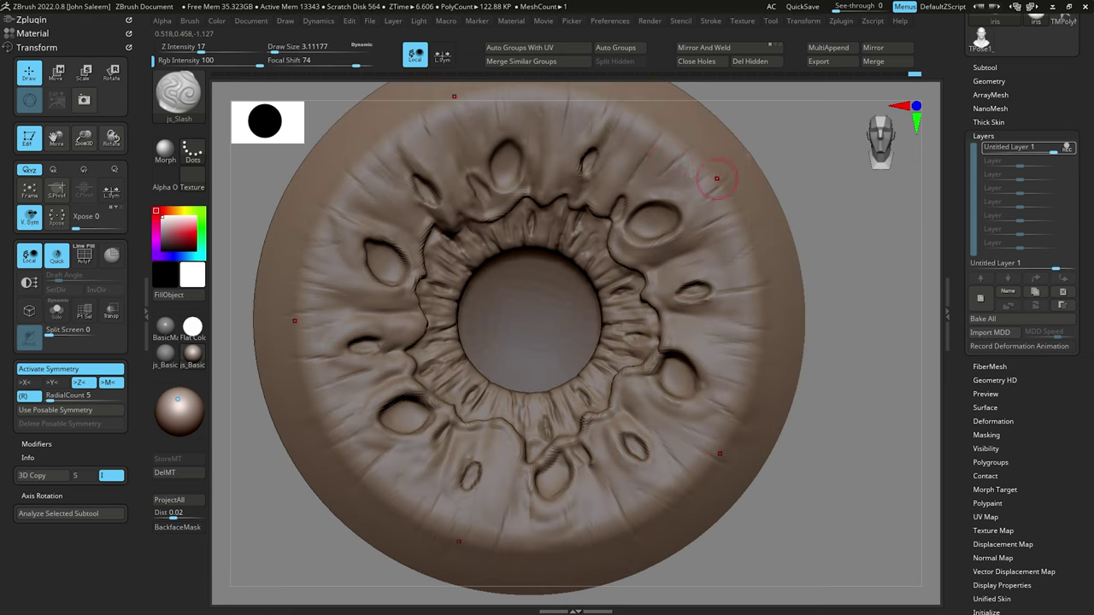
{"action": "key", "text": "b"}
{"action": "key", "text": "c"}
{"action": "key", "text": "b"}
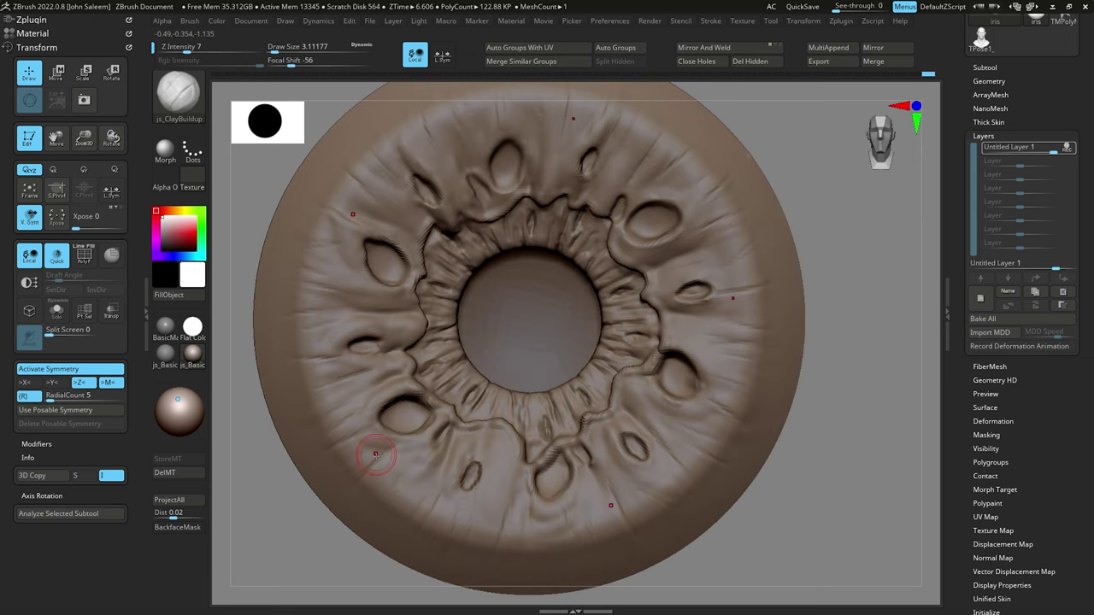
{"action": "left_click_drag", "start_coordinate": [759, 506], "coordinate": [760, 482], "text": "alt"}
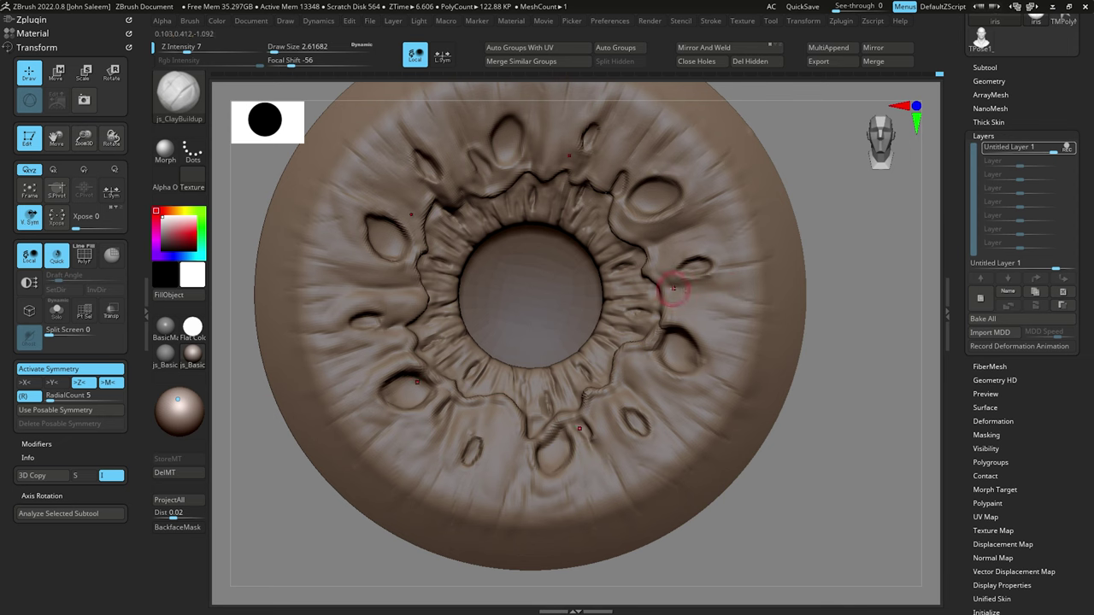
{"action": "right_click_drag", "start_coordinate": [683, 294], "coordinate": [508, 202]}
Step: Turn off symmetry and refine the strands around the ring edge and pits with js_ClayBuildup and smoothing strokes
{"action": "left_click_drag", "start_coordinate": [801, 207], "coordinate": [820, 208]}
{"action": "key", "text": "x"}
{"action": "left_click_drag", "start_coordinate": [514, 190], "coordinate": [478, 196]}
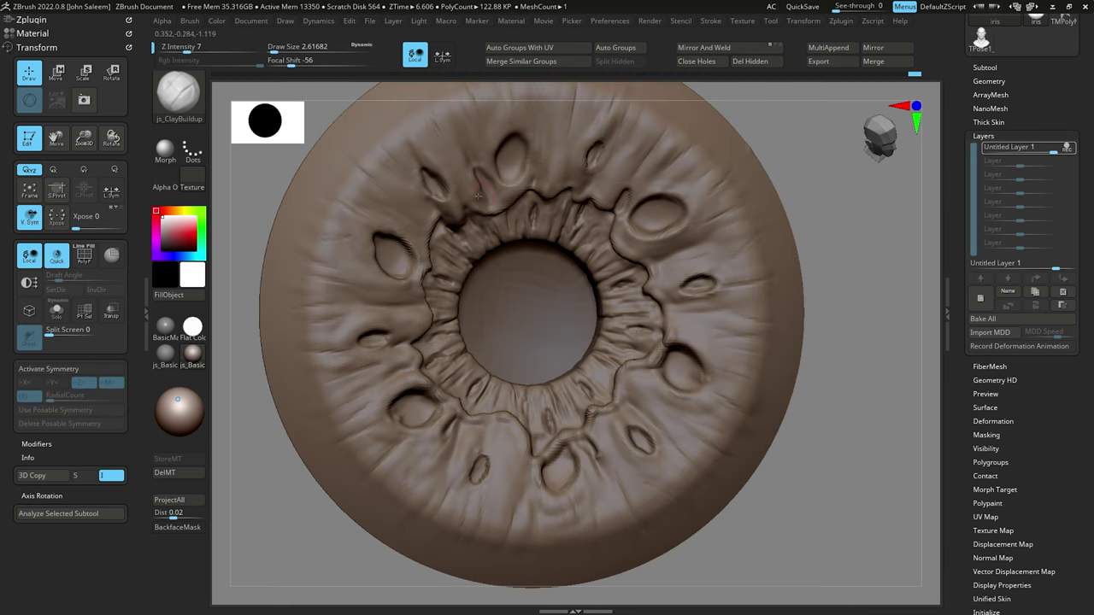
{"action": "left_click_drag", "start_coordinate": [764, 152], "coordinate": [795, 125]}
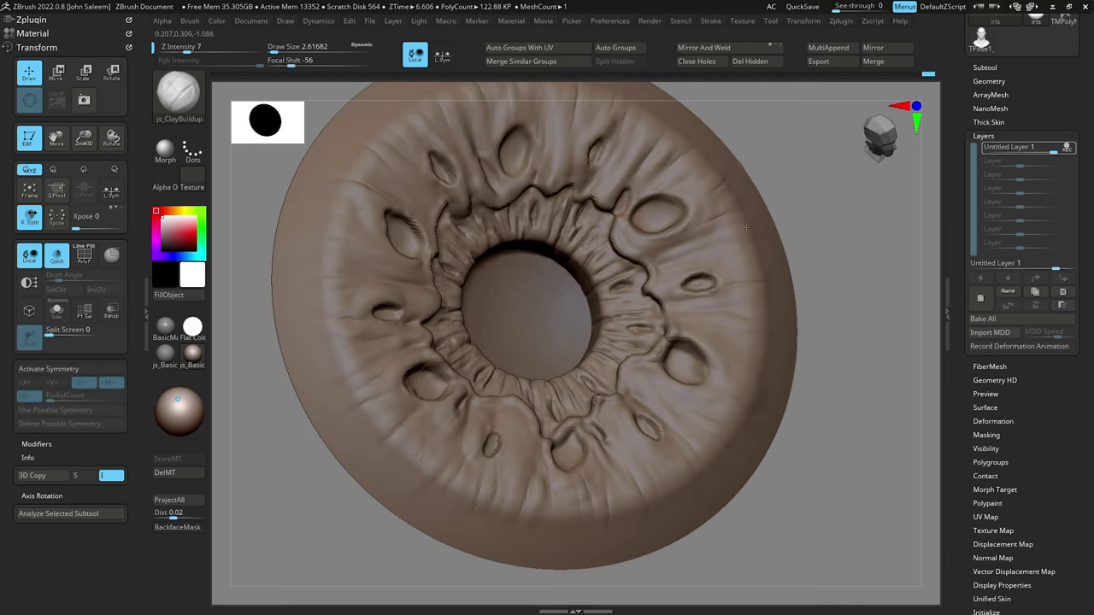
{"action": "left_click_drag", "start_coordinate": [746, 228], "coordinate": [685, 254], "text": "shift"}
{"action": "right_click_drag", "start_coordinate": [603, 430], "coordinate": [607, 399], "text": "alt"}
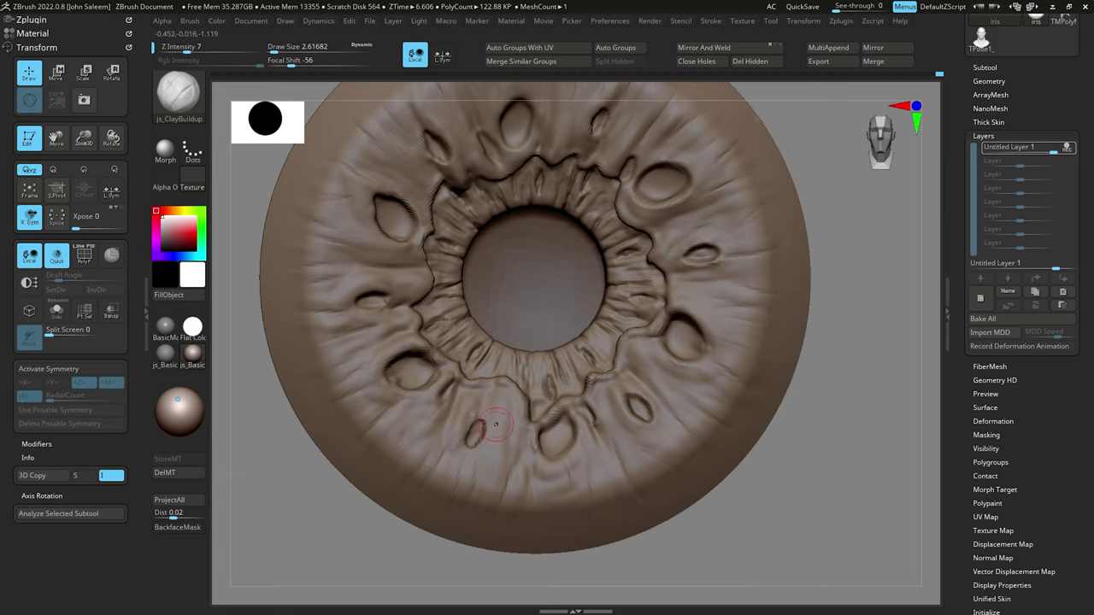
{"action": "right_click_drag", "start_coordinate": [462, 449], "coordinate": [454, 393], "text": "ctrl"}
{"action": "left_click_drag", "start_coordinate": [737, 175], "coordinate": [675, 137]}
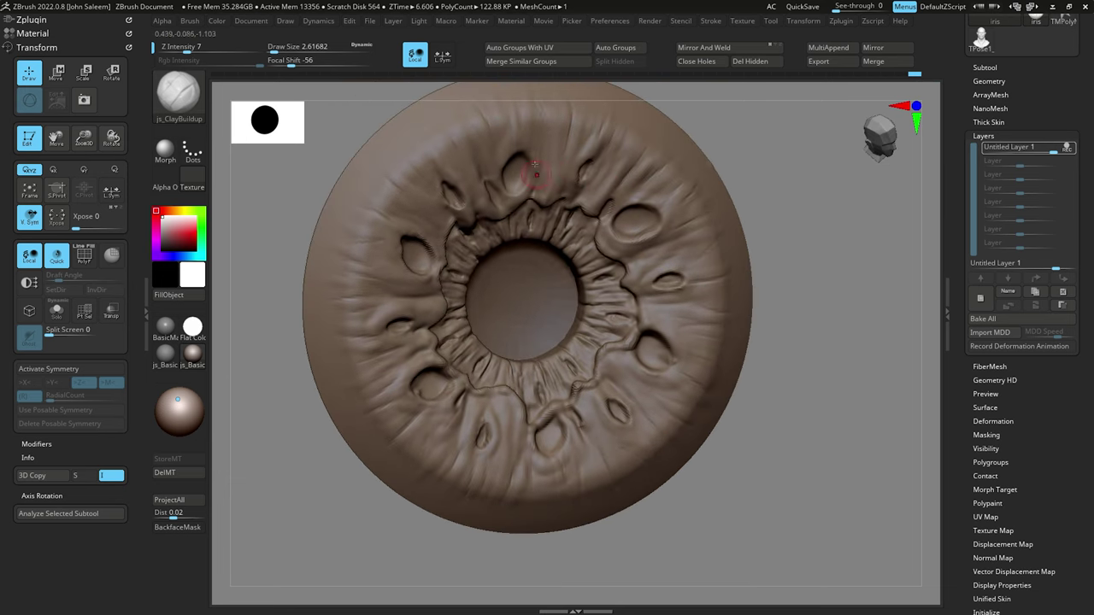
{"action": "right_click_drag", "start_coordinate": [531, 172], "coordinate": [535, 202], "text": "alt"}
Step: Turn symmetry back on with a radial count of 7 and enlarge the js_ClayBuildup draw size to 3.7
{"action": "left_click_drag", "start_coordinate": [249, 389], "coordinate": [277, 386]}
{"action": "left_click", "coordinate": [79, 369]}
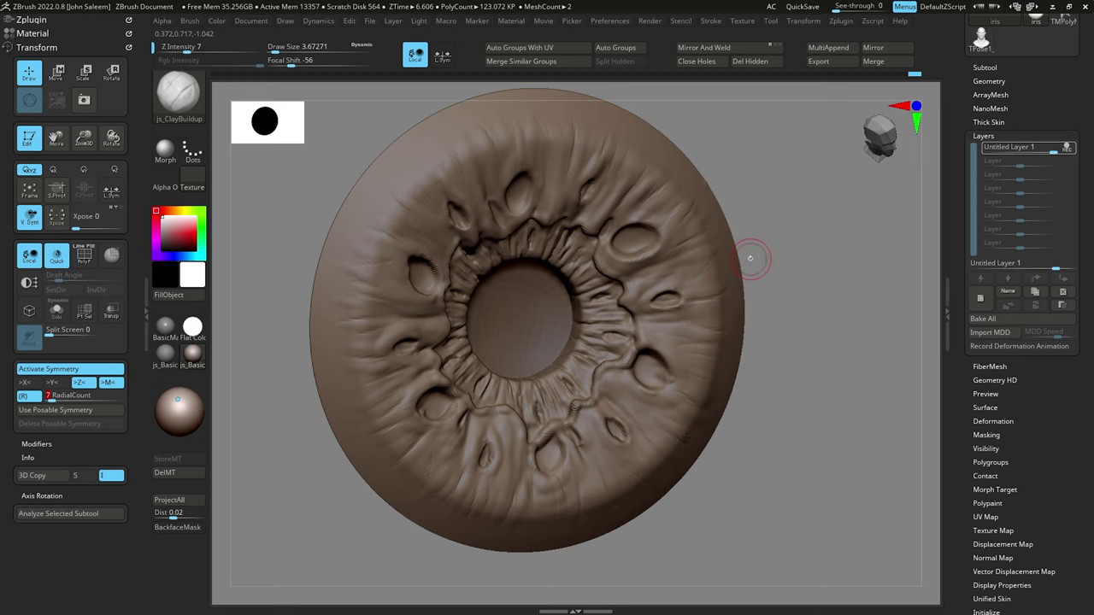